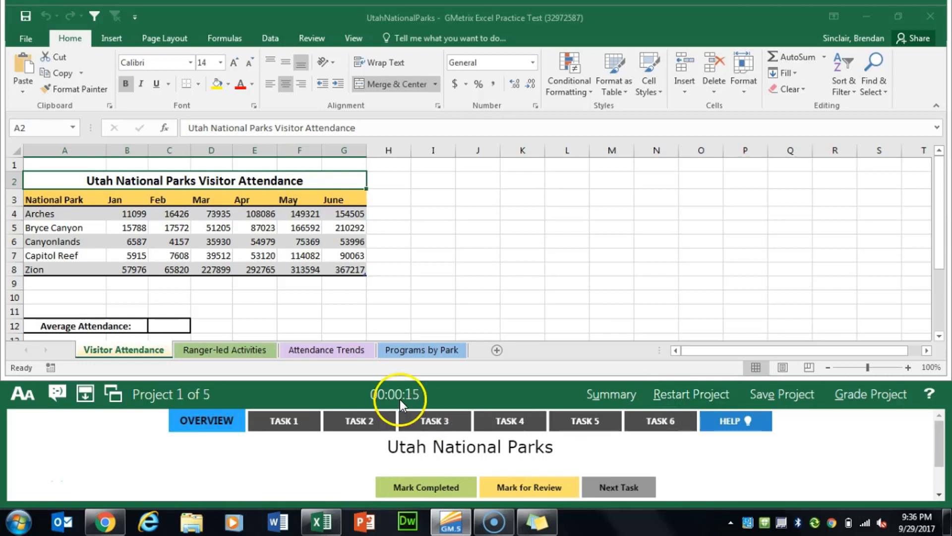
Step: Show Task 1's instructions for calculating total average attendance in cell C12
click(291, 422)
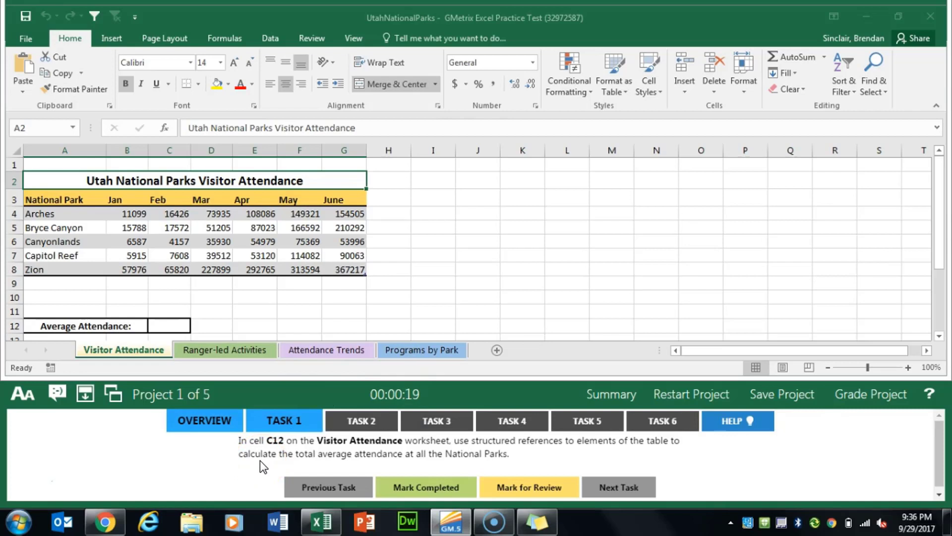
Step: Enter =AVERAGE(Attendance[[Jan]:[June]]) in C12, returning 97614.43
click(172, 327)
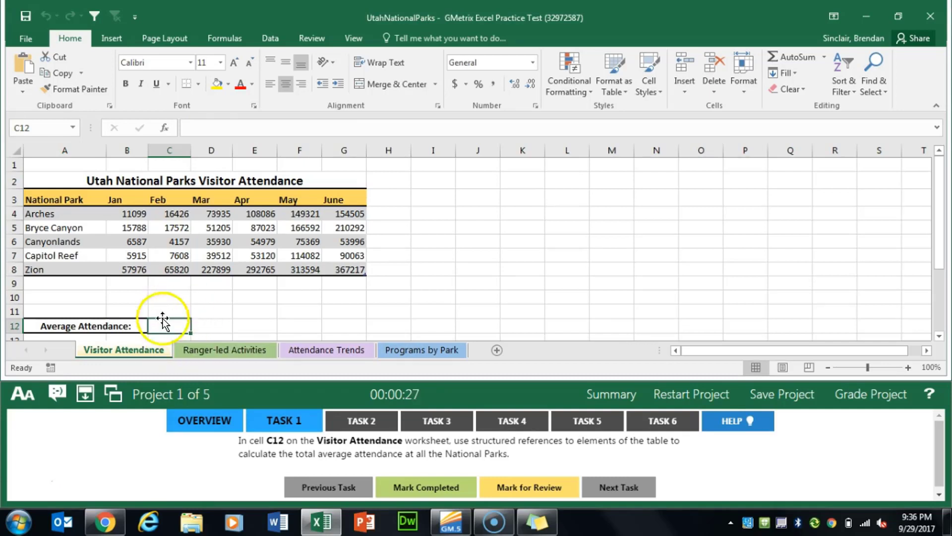
click(165, 130)
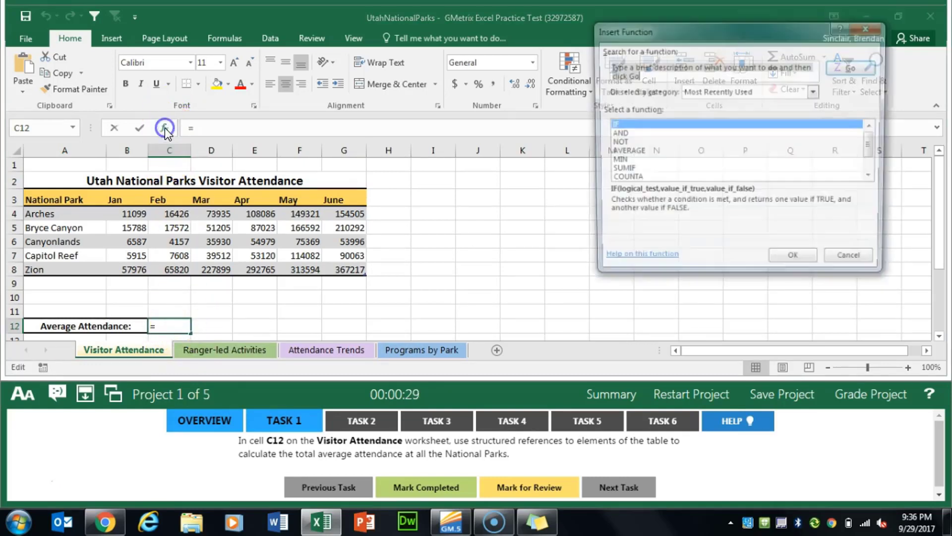
text(ave)
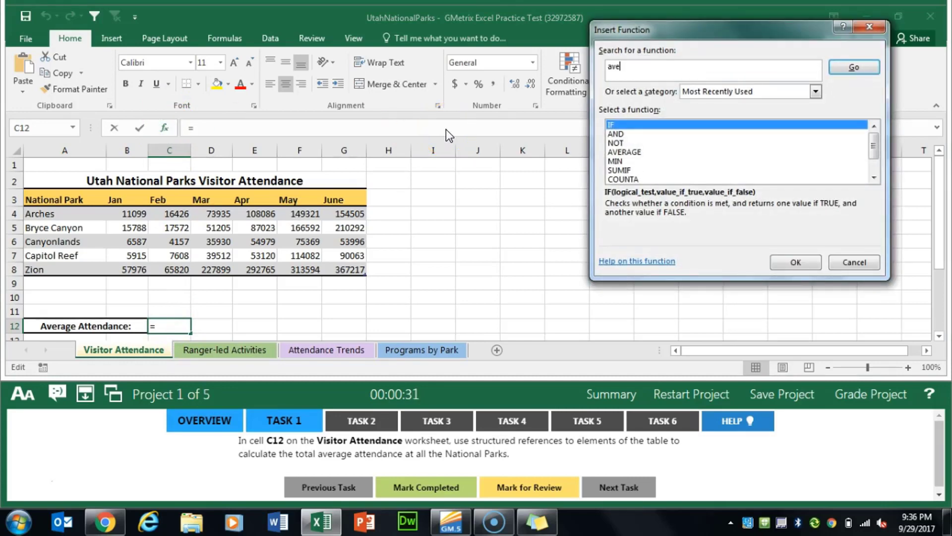
text(rage)
key(Return)
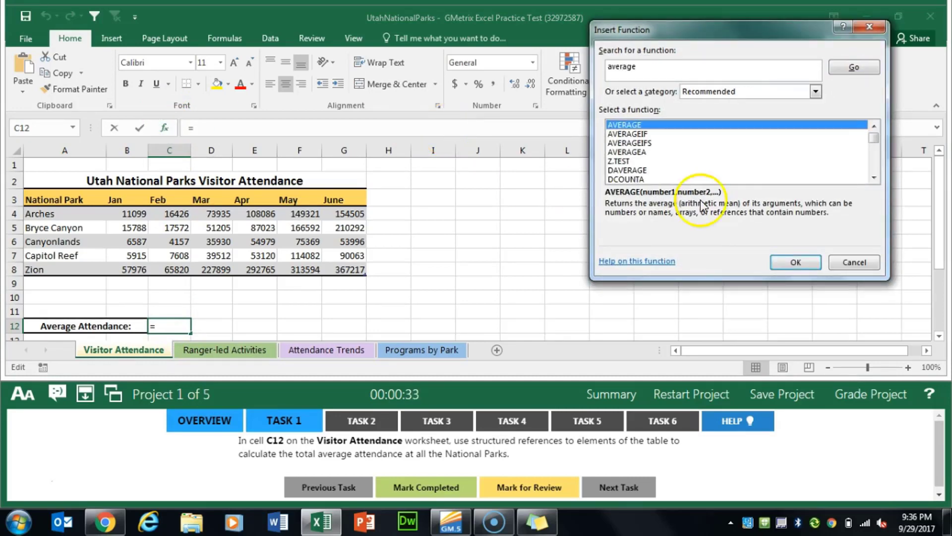
click(805, 265)
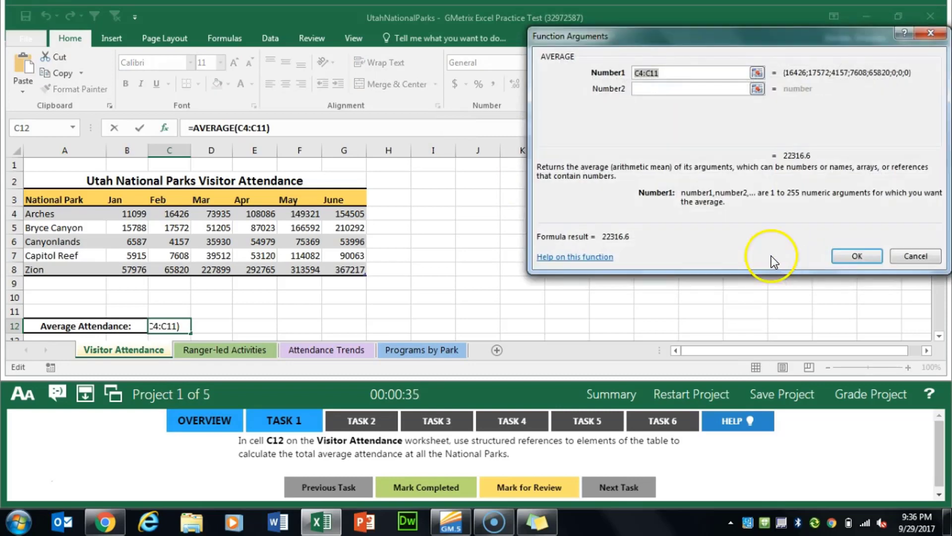
drag(132, 213, 343, 263)
click(867, 256)
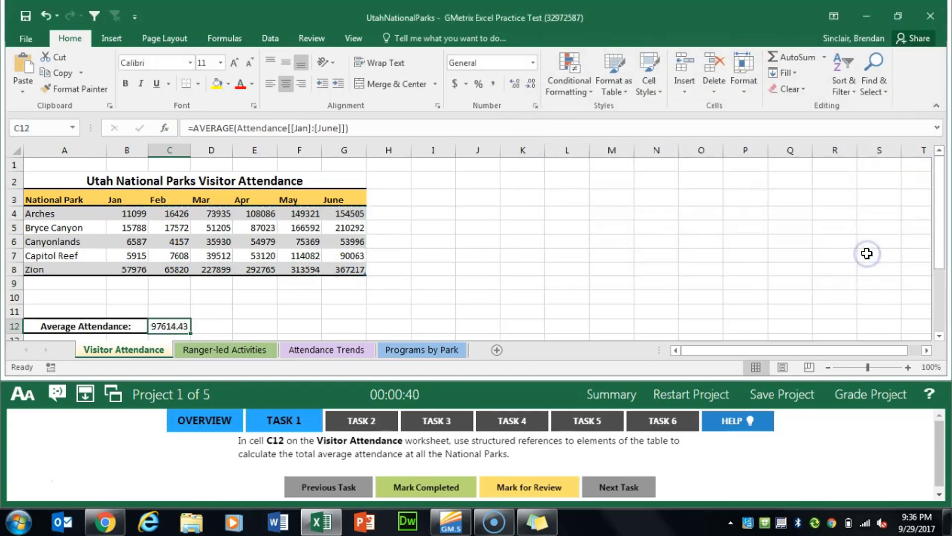
Step: Mark Task 1 done, fill the June header in G3 through M3 for July–December, and mark Task 2 done
click(448, 484)
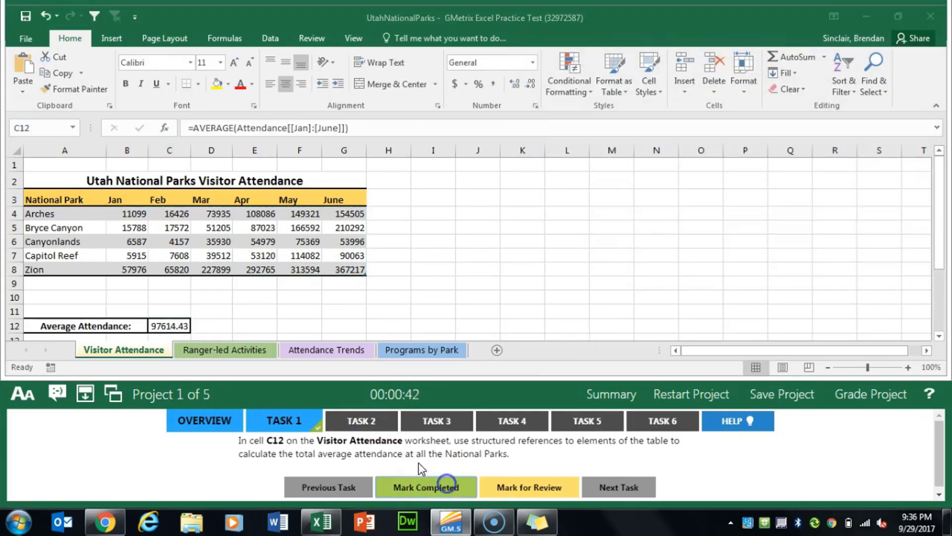
click(374, 423)
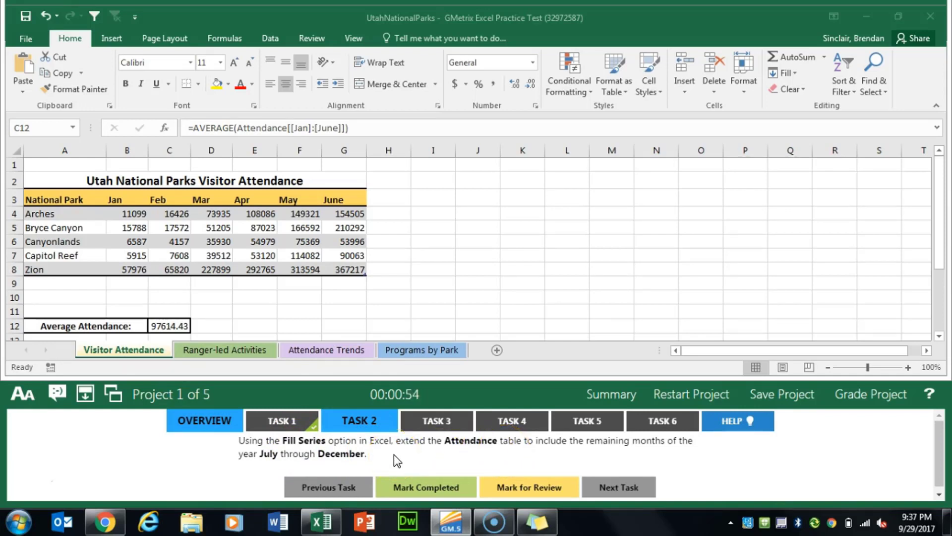
click(350, 189)
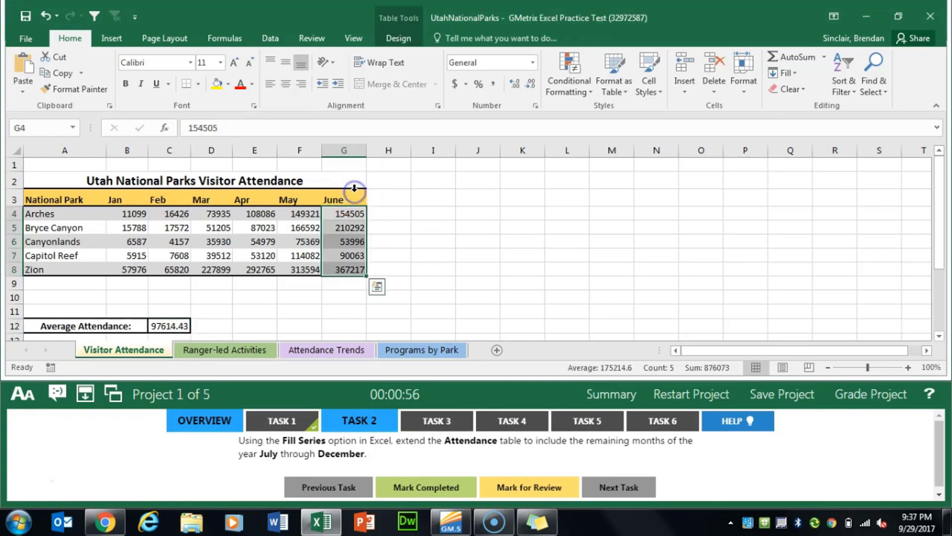
click(348, 191)
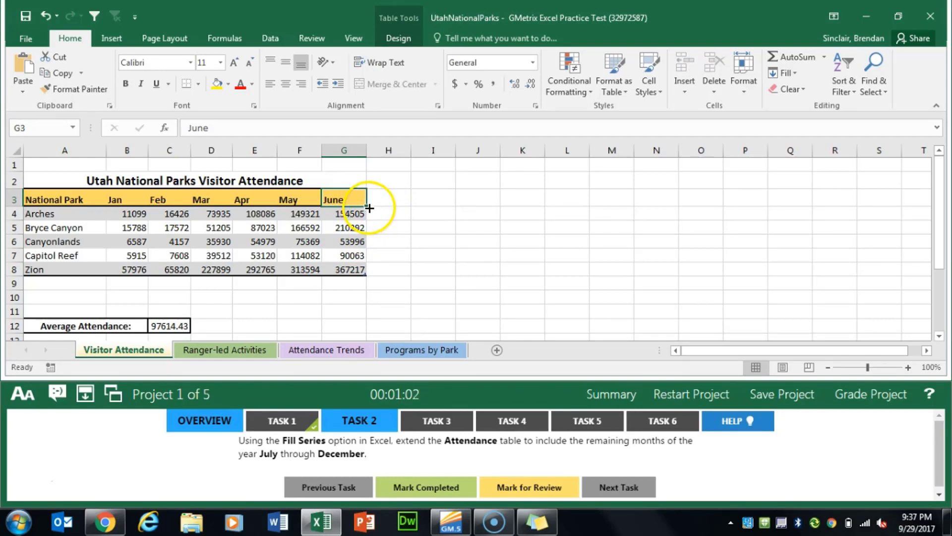
drag(367, 205, 624, 206)
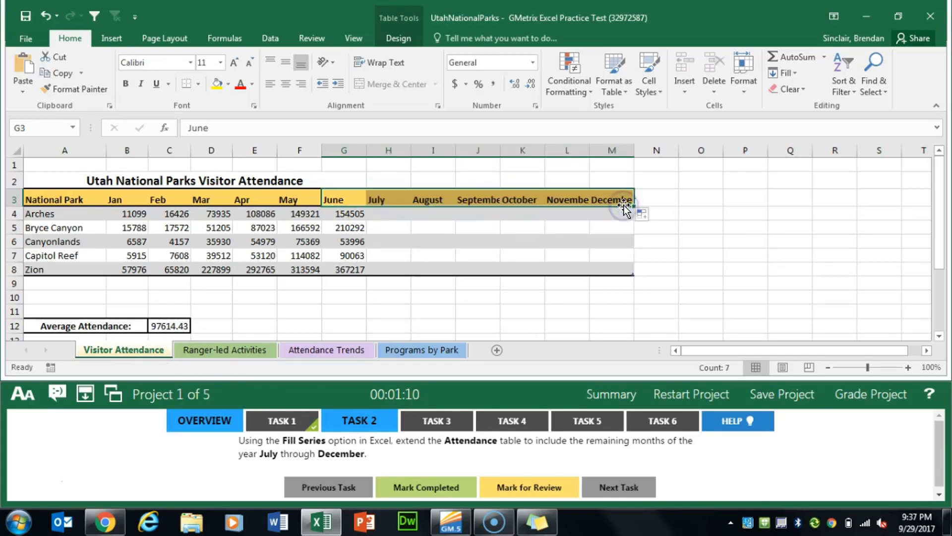
click(427, 487)
click(430, 420)
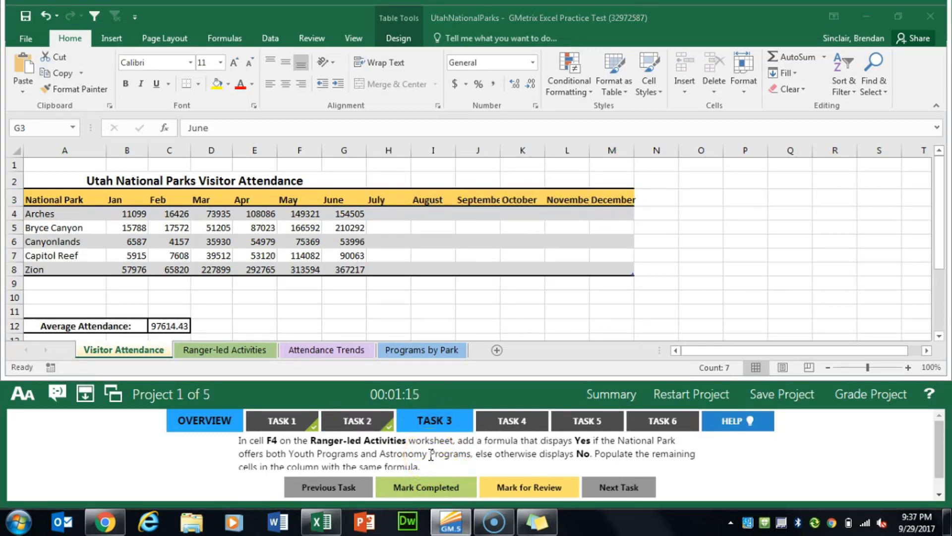
Step: Switch to the Ranger-led Activities sheet and select cell F4
click(216, 350)
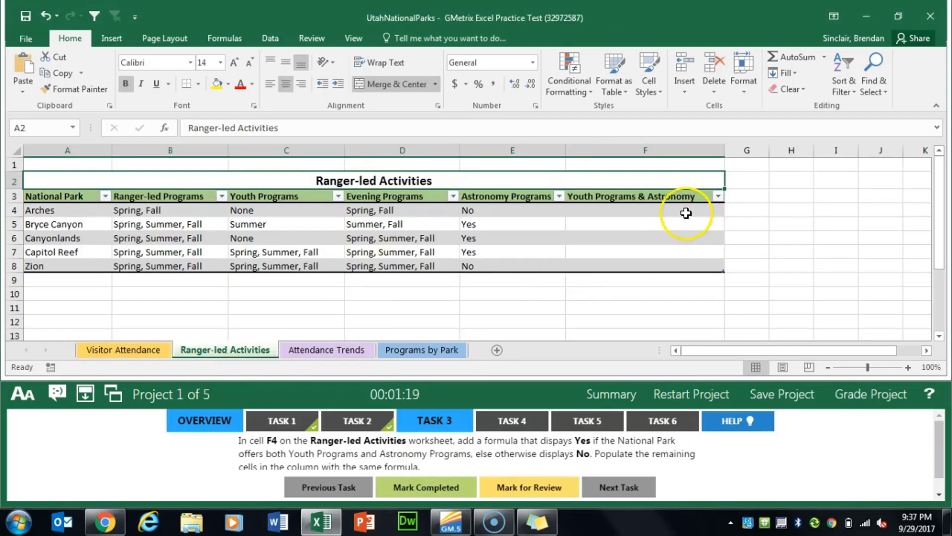
click(684, 211)
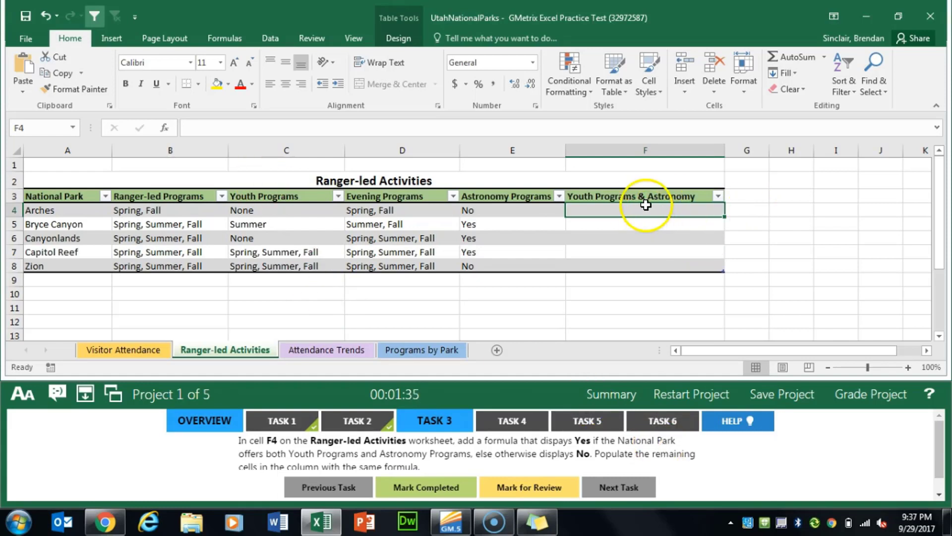
Step: Enter =NOT(C4="none") in F4, filling the Youth Programs & Astronomy column
click(166, 128)
text(not)
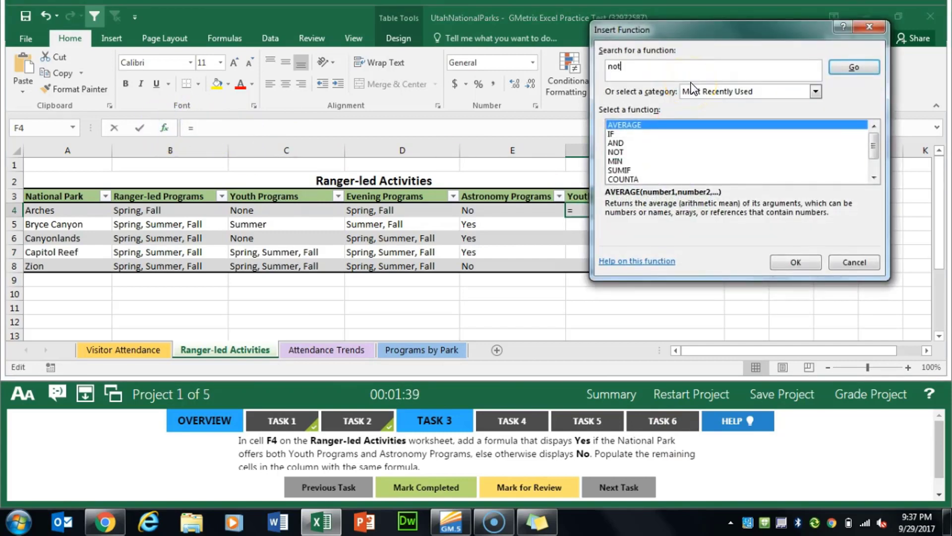
key(Return)
click(819, 264)
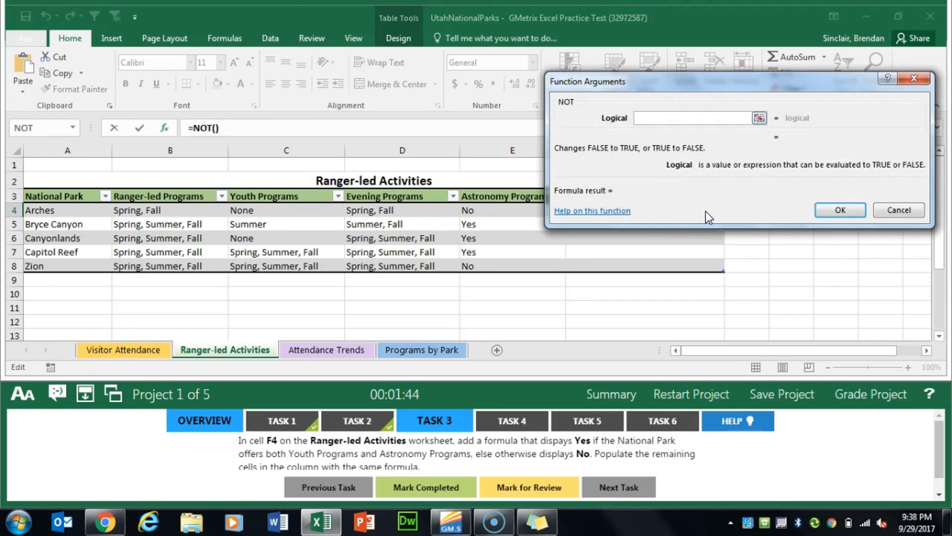
text(c4=)
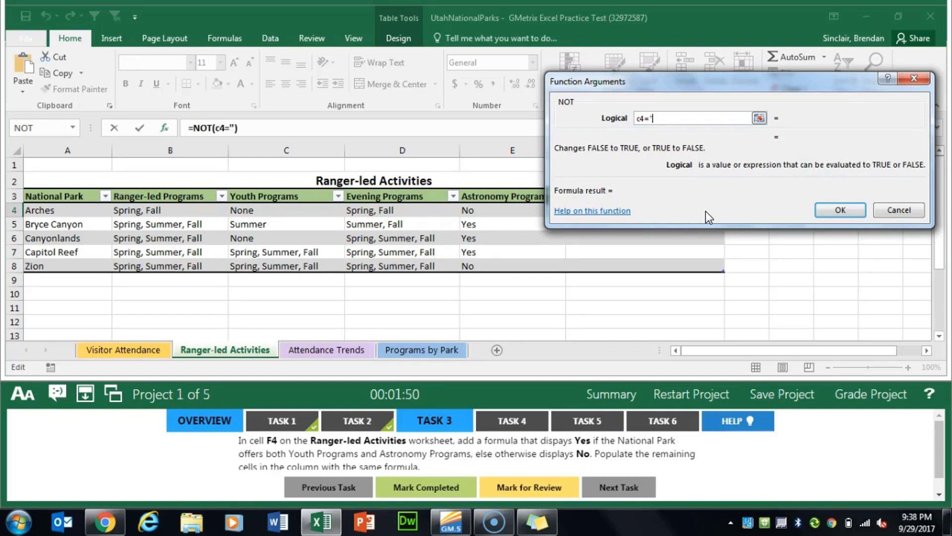
text("none")
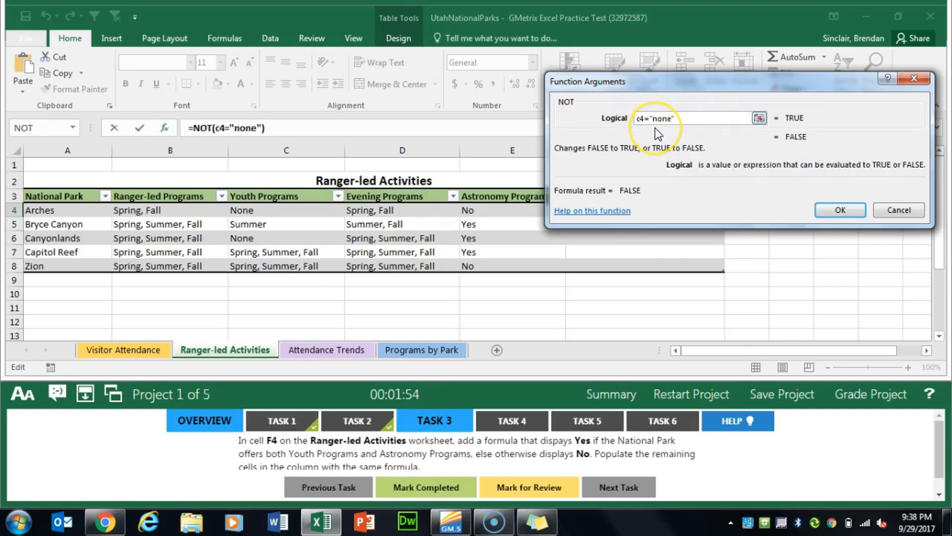
click(842, 209)
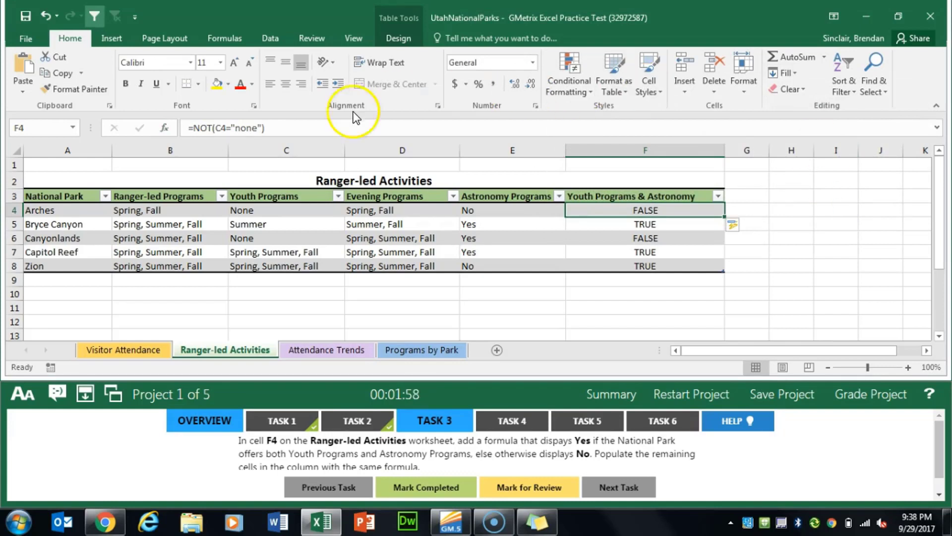
Step: Replace F4's NOT formula with AND, pasting NOT(C4="none") as its first condition
drag(265, 128, 193, 128)
key(ctrl+c)
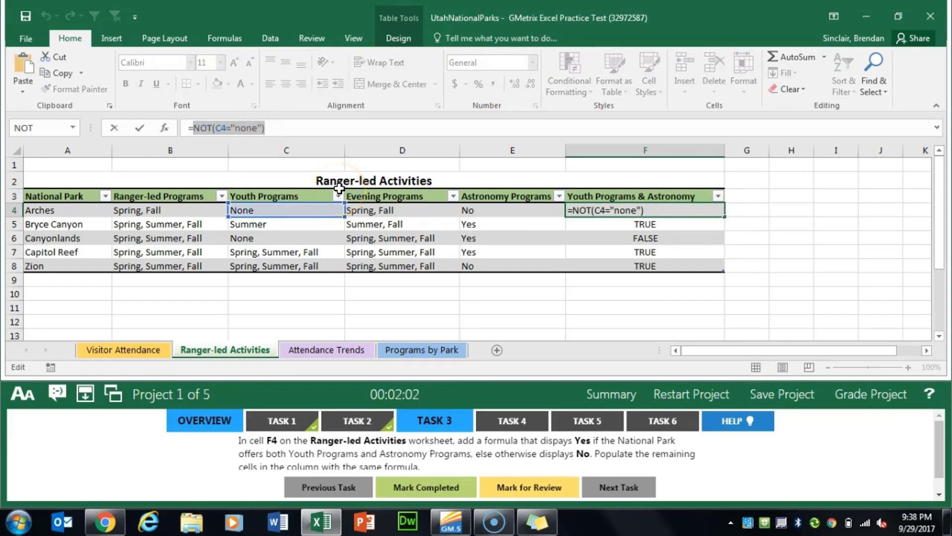
key(BackSpace)
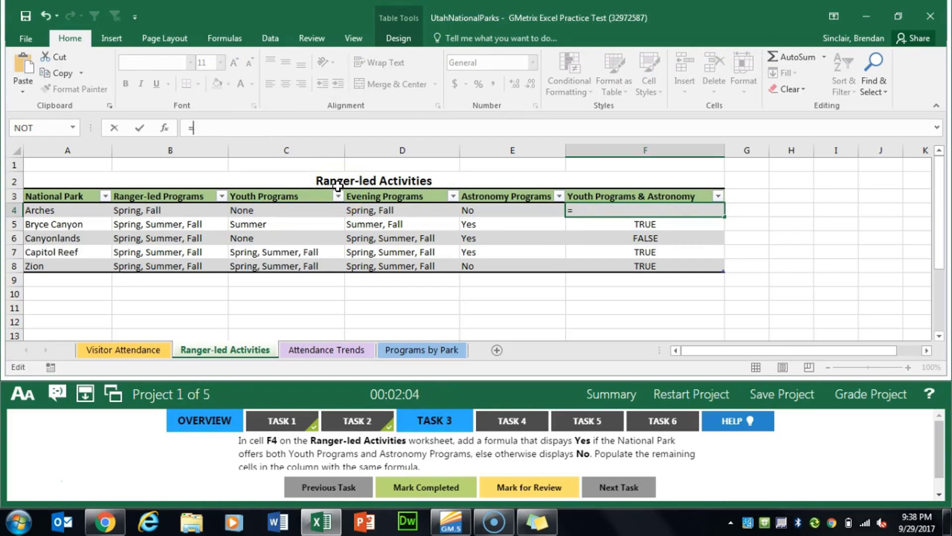
click(177, 128)
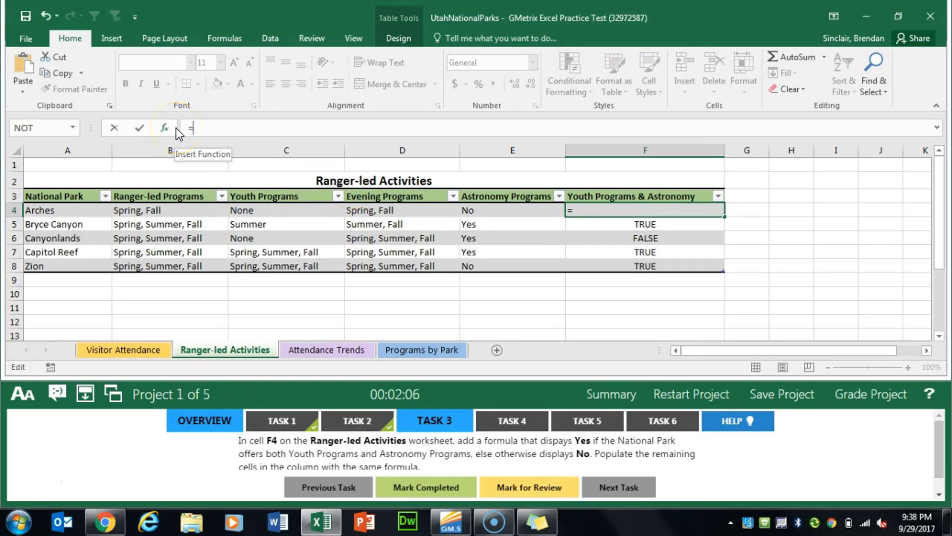
click(165, 128)
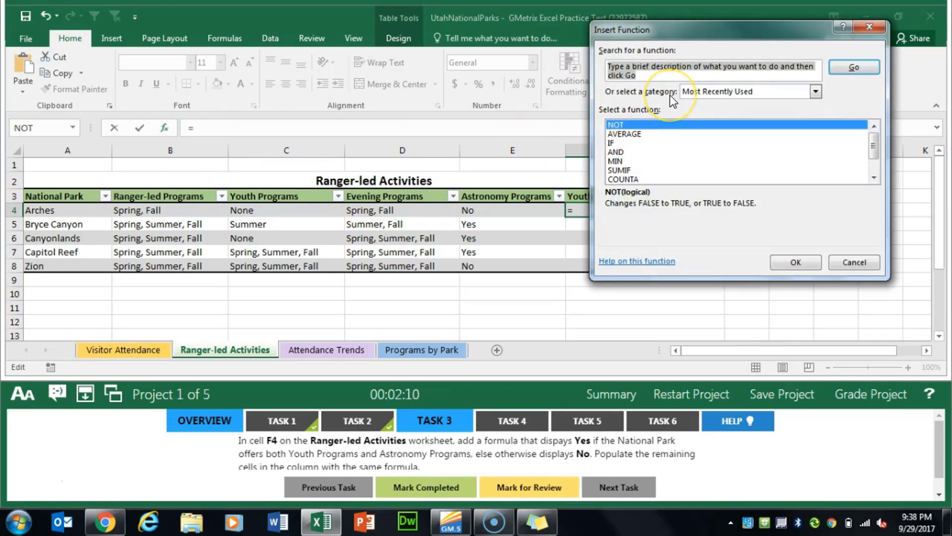
text(and)
key(Return)
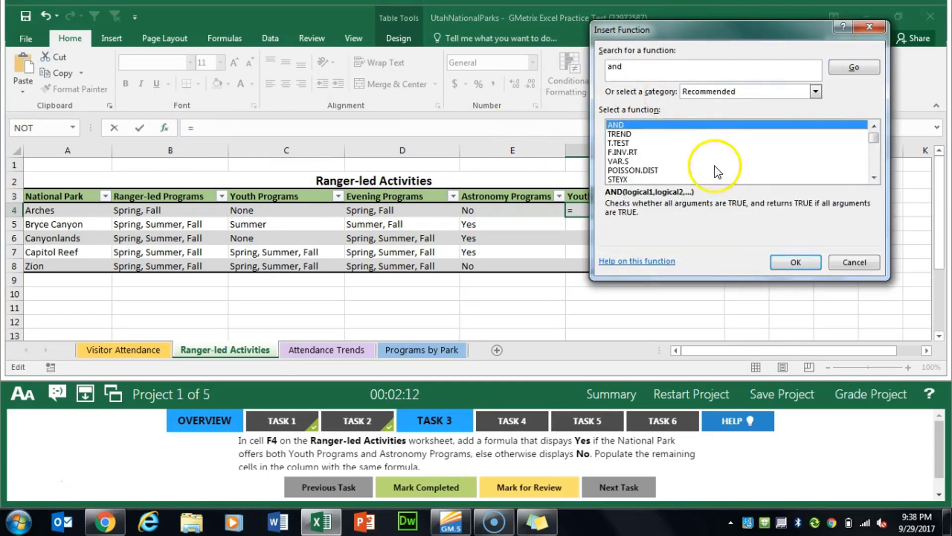
click(784, 263)
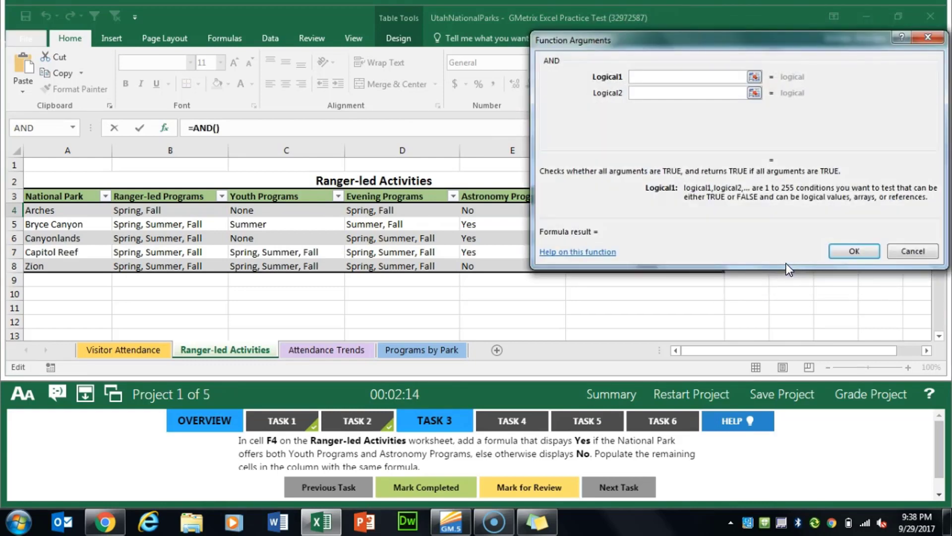
click(773, 234)
key(ctrl+v)
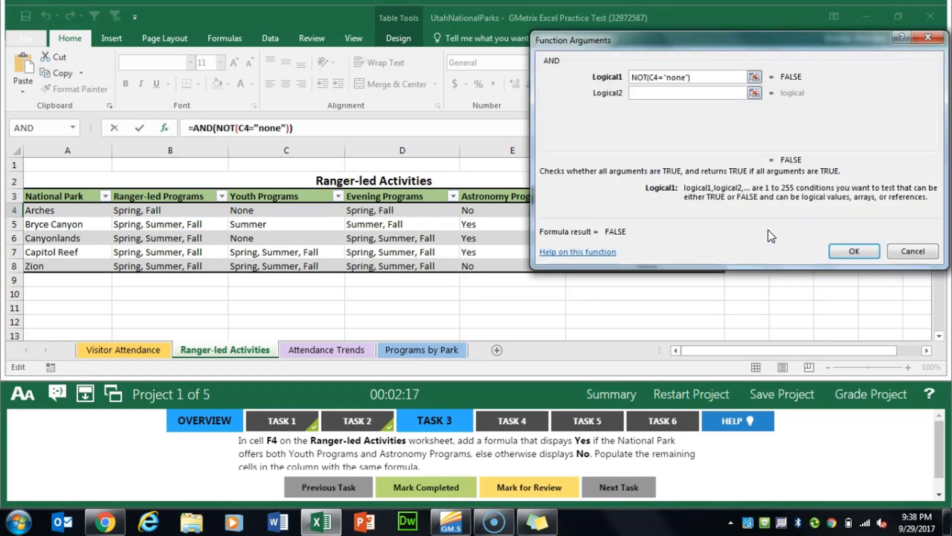
Step: Enter E4="yes" as the AND function's second condition, removing the quotes around yes
click(681, 94)
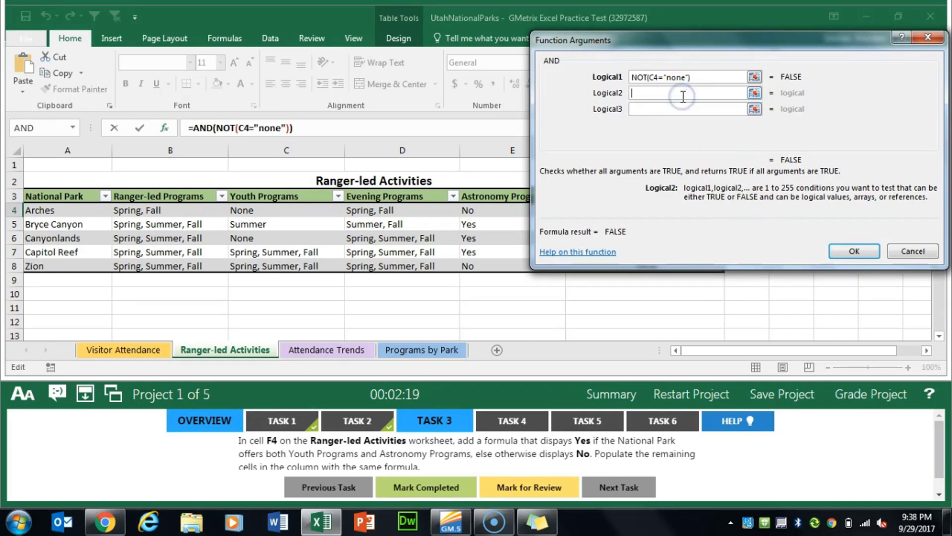
text(e4=)
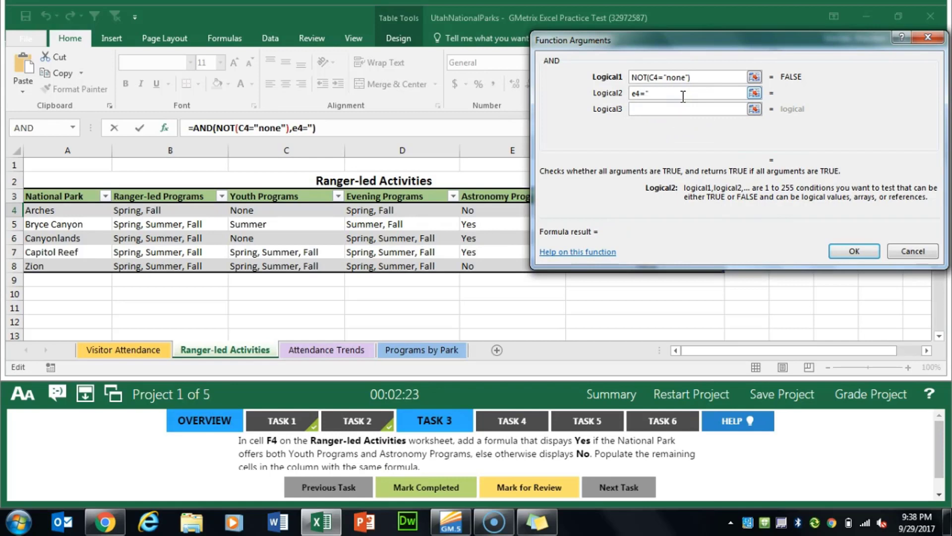
text("yes")
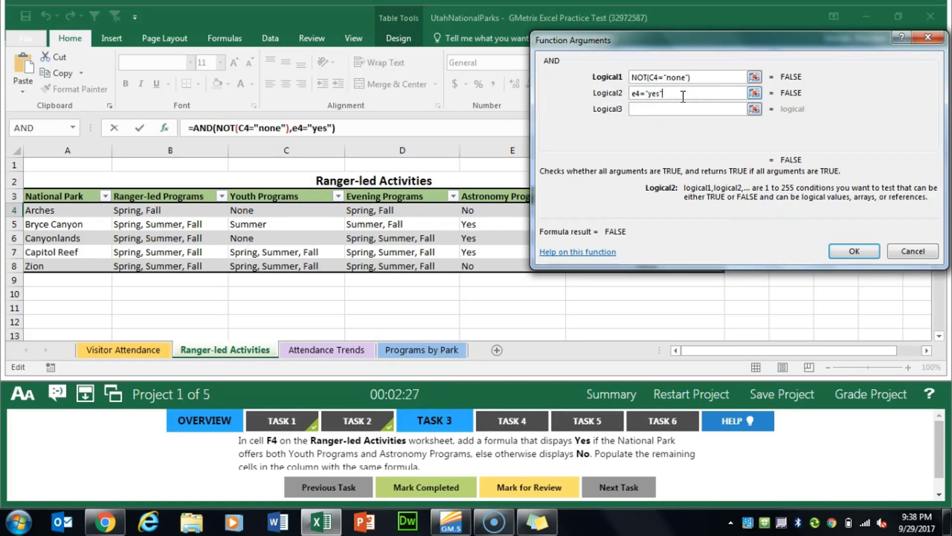
click(672, 111)
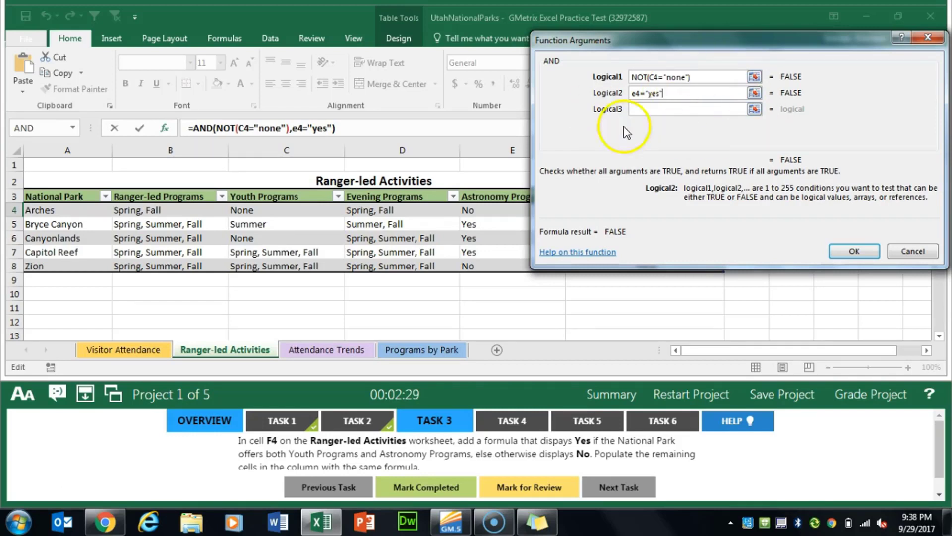
click(684, 94)
key(BackSpace)
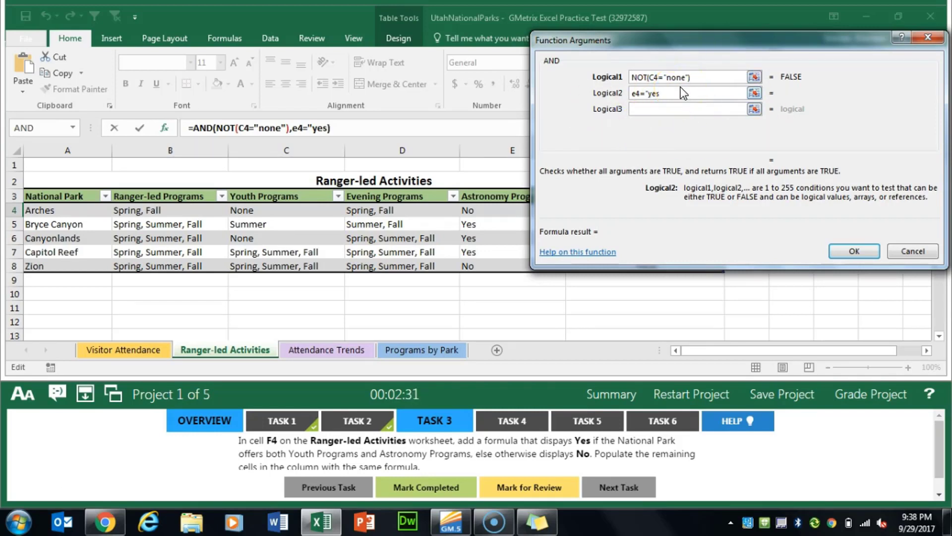
key(Left)
key(Left)
key(BackSpace)
click(684, 109)
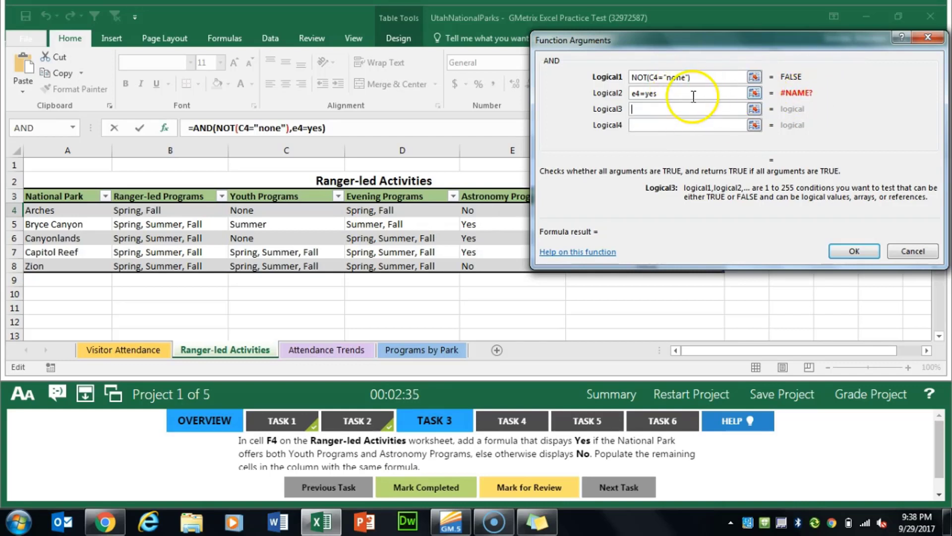
Step: Restore the quotes so the second condition reads E4="yes", and confirm the AND formula
click(694, 93)
text(")
key(Left)
key(Left)
key(Left)
key(Left)
text(")
key(End)
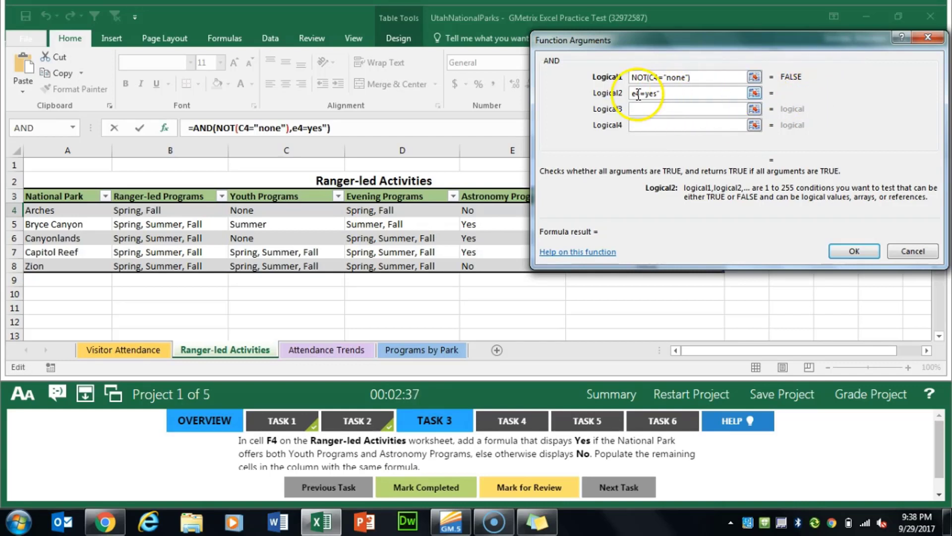
click(644, 94)
text(")
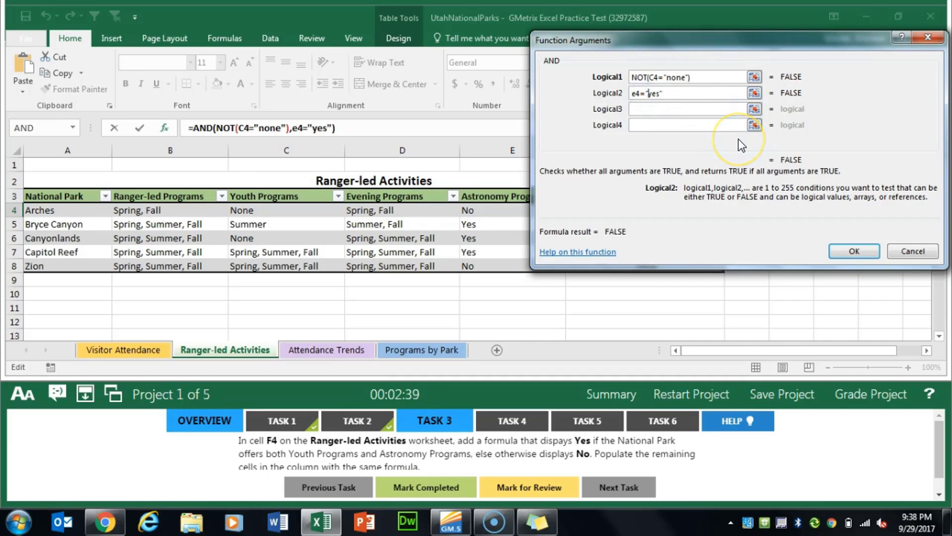
click(860, 254)
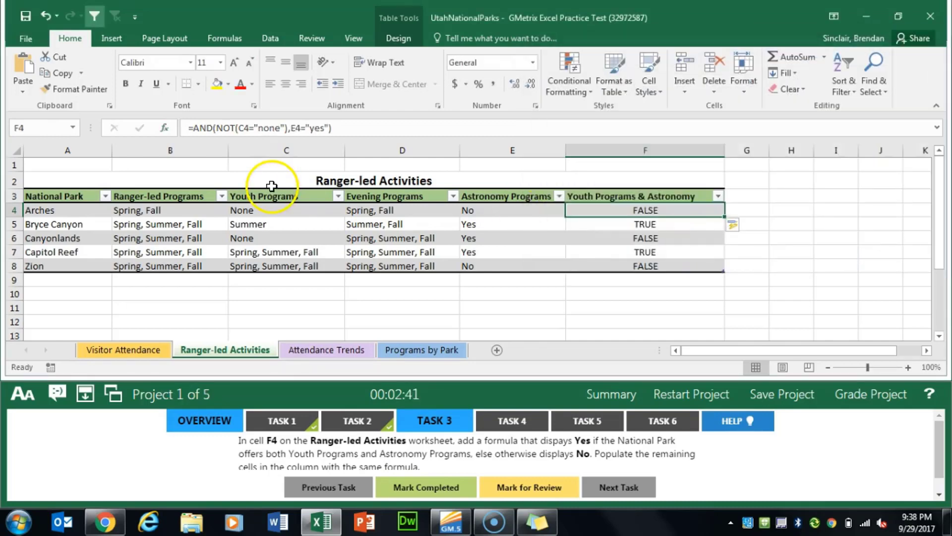
Step: Replace F4's formula with IF, pasting the AND(NOT(C4="none"),E4="yes") condition as its test
click(347, 128)
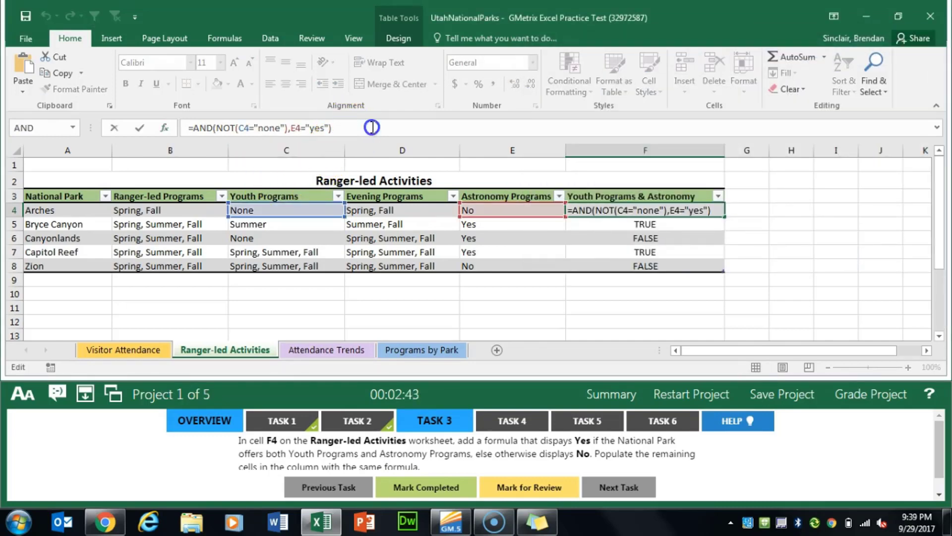
drag(372, 127, 192, 135)
key(ctrl+c)
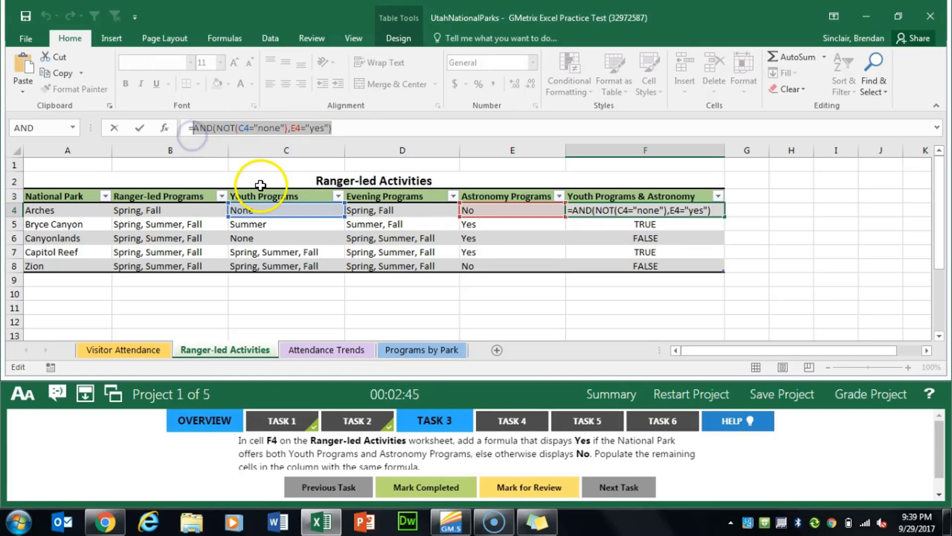
key(BackSpace)
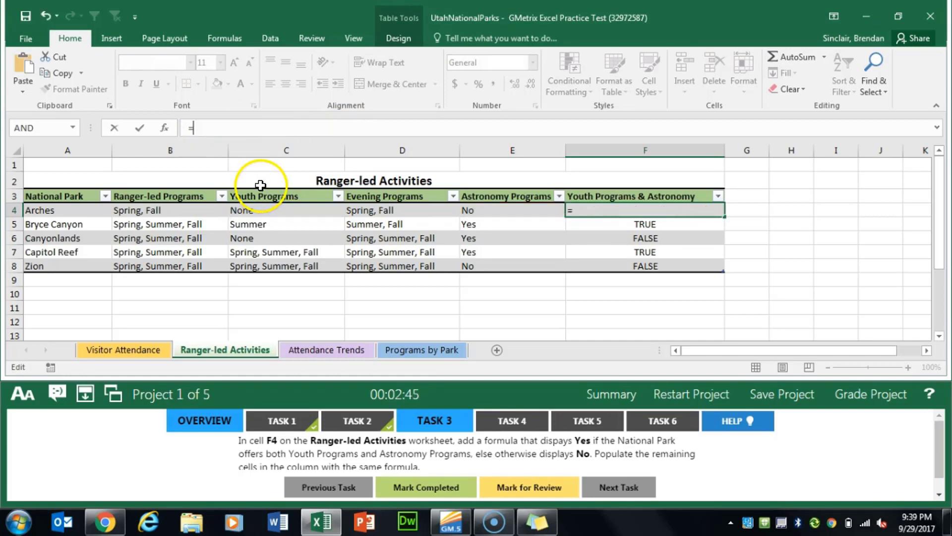
click(165, 128)
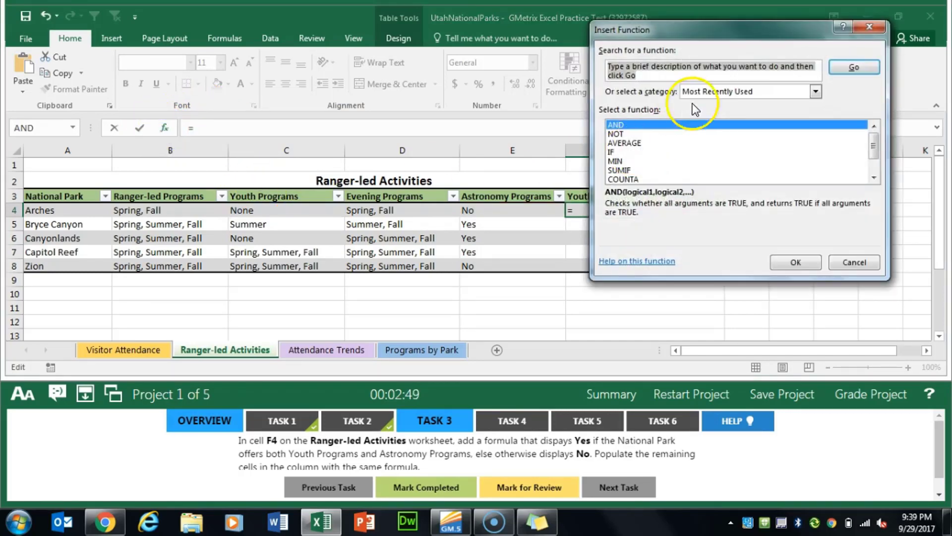
text(if)
key(Return)
click(804, 263)
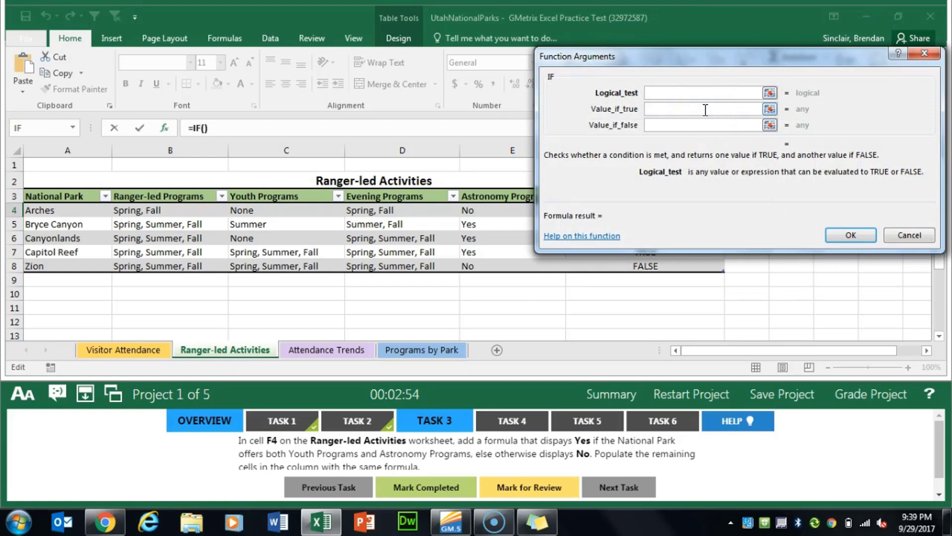
key(ctrl+v)
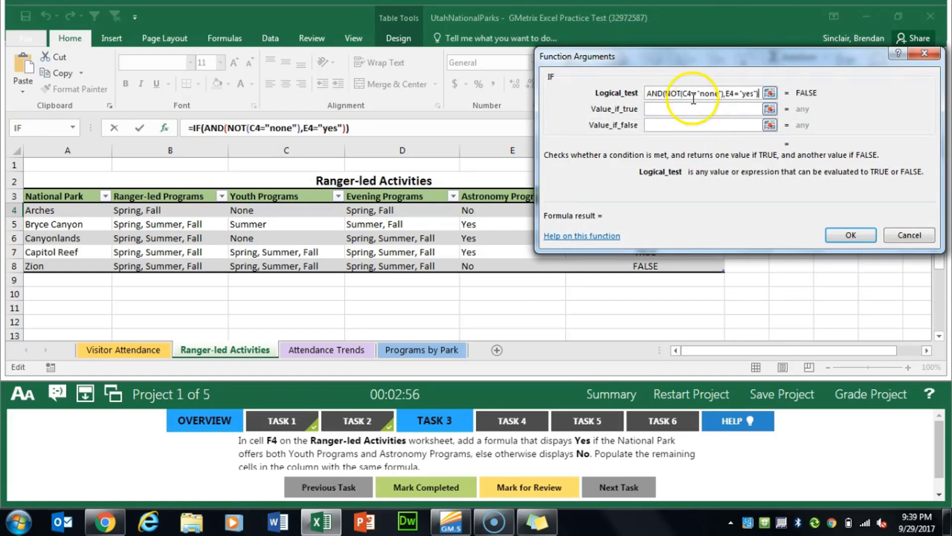
Step: Set the IF results to "Yes" when true and "No" when false, and confirm
click(699, 109)
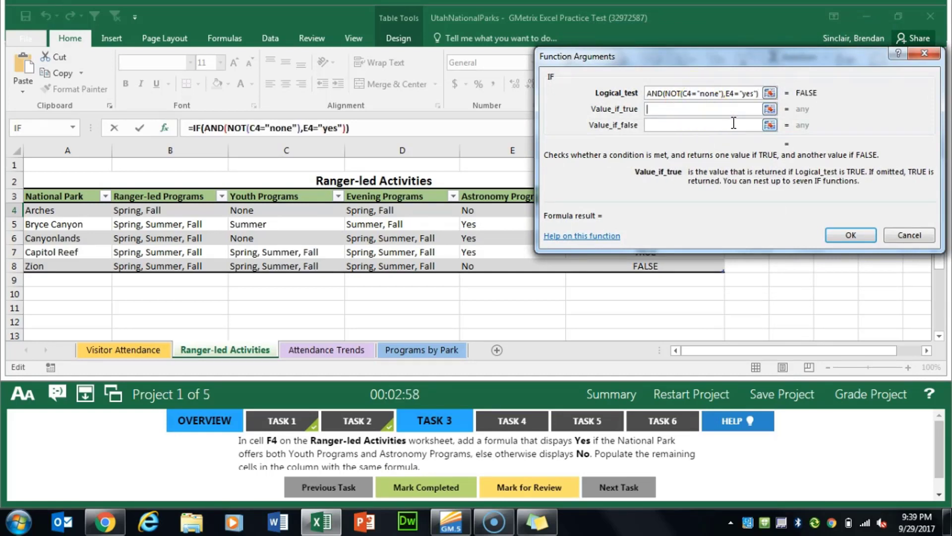
text(Yes)
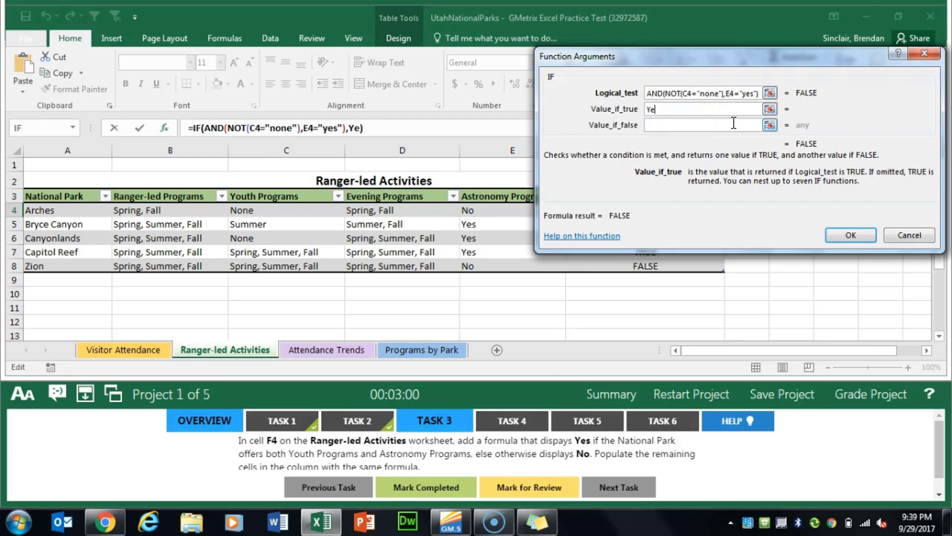
click(733, 123)
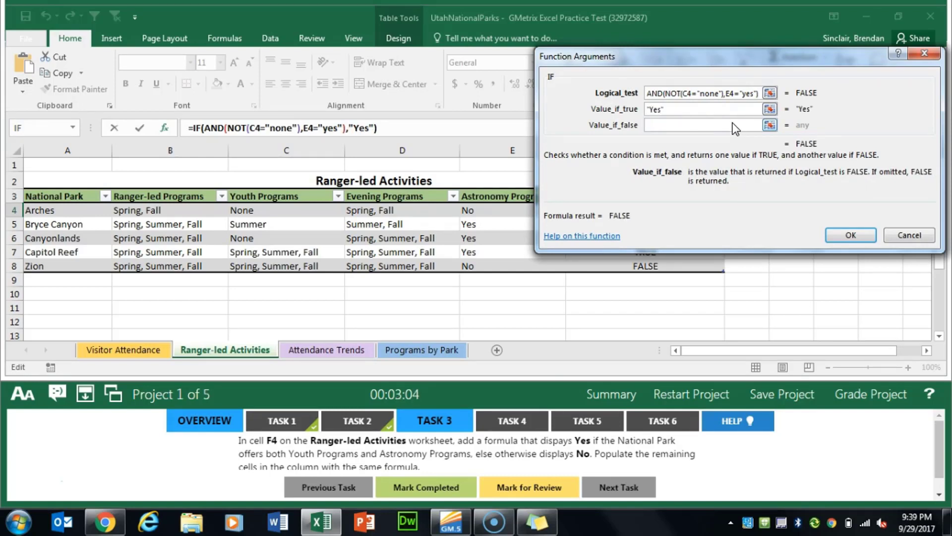
text(No)
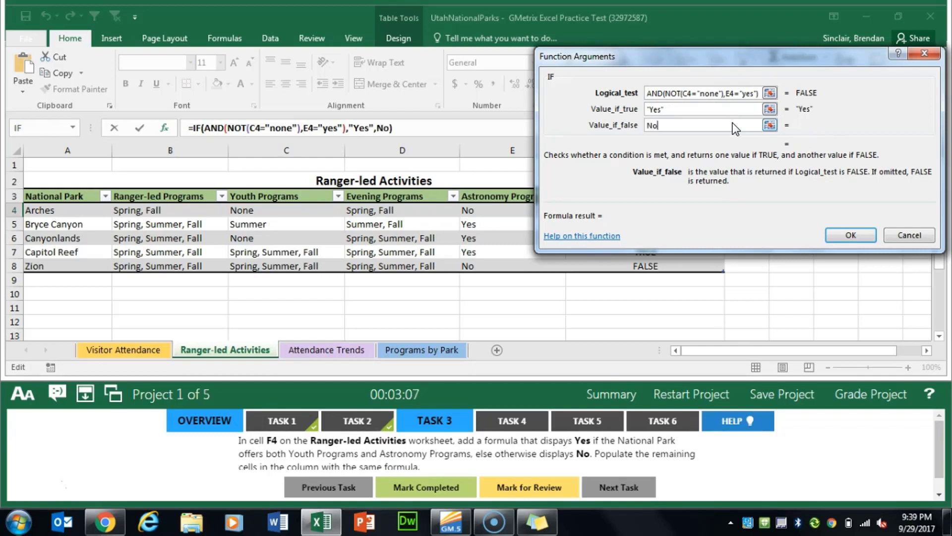
key(Tab)
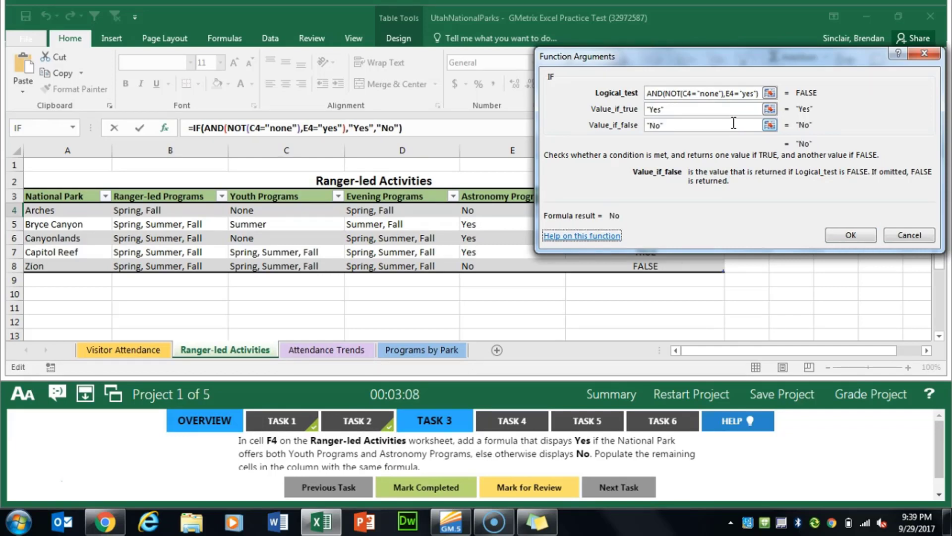
key(Return)
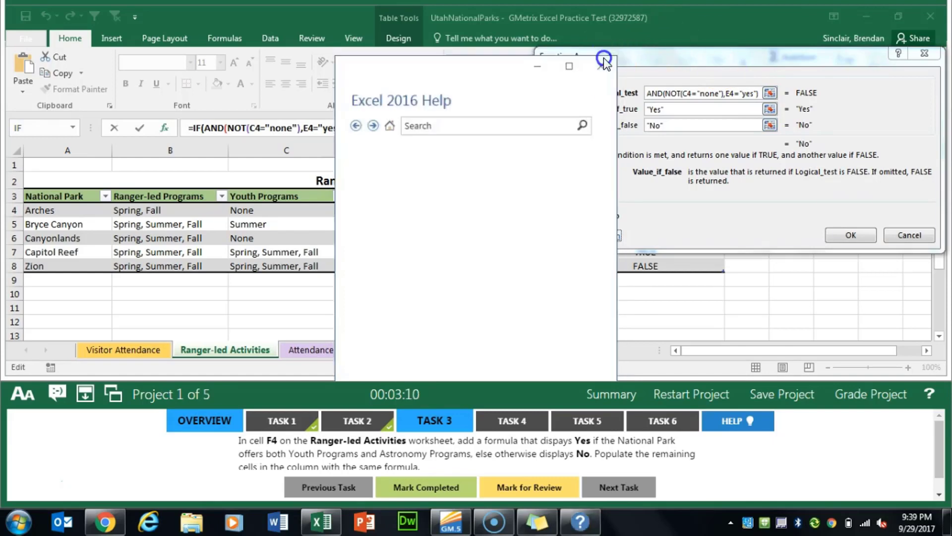
click(604, 59)
click(851, 234)
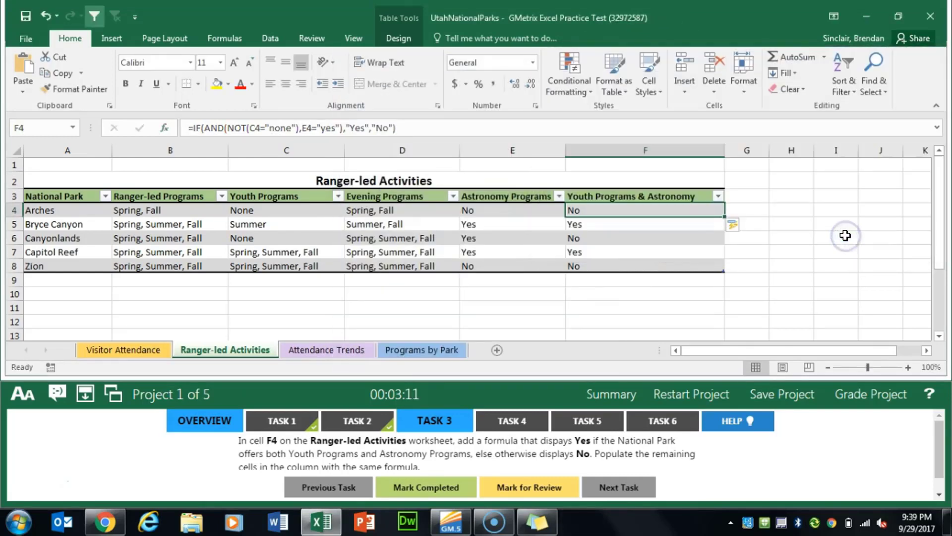
Step: Mark Task 3 complete and show Task 4's error-checking instructions
click(433, 480)
click(493, 423)
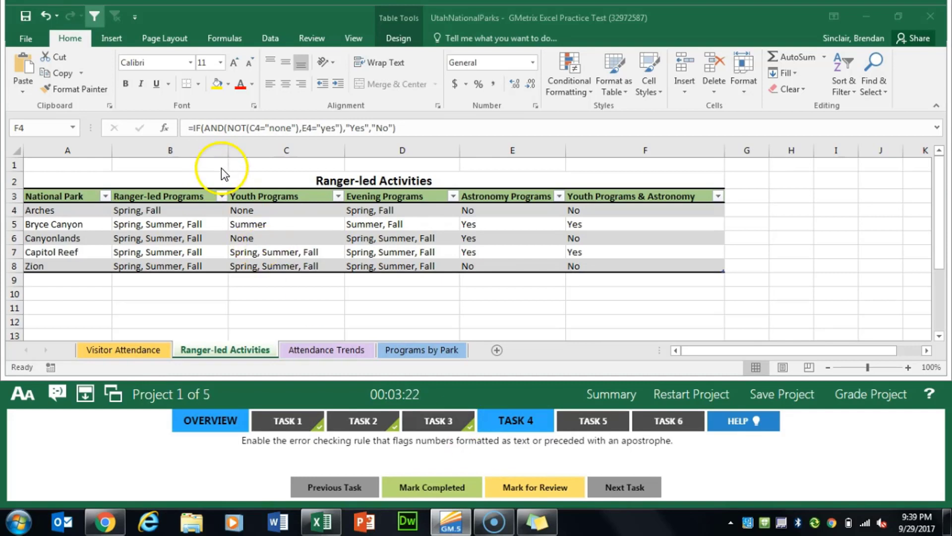
Step: Enable the 'Numbers formatted as text or preceded by an apostrophe' error-checking rule, then mark Task 4 done
click(25, 38)
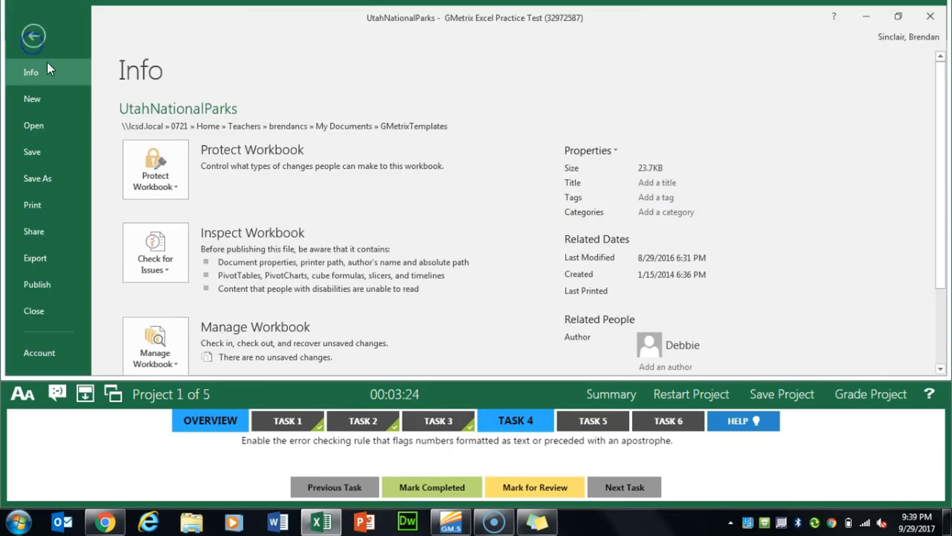
scroll(32, 340, down, 3)
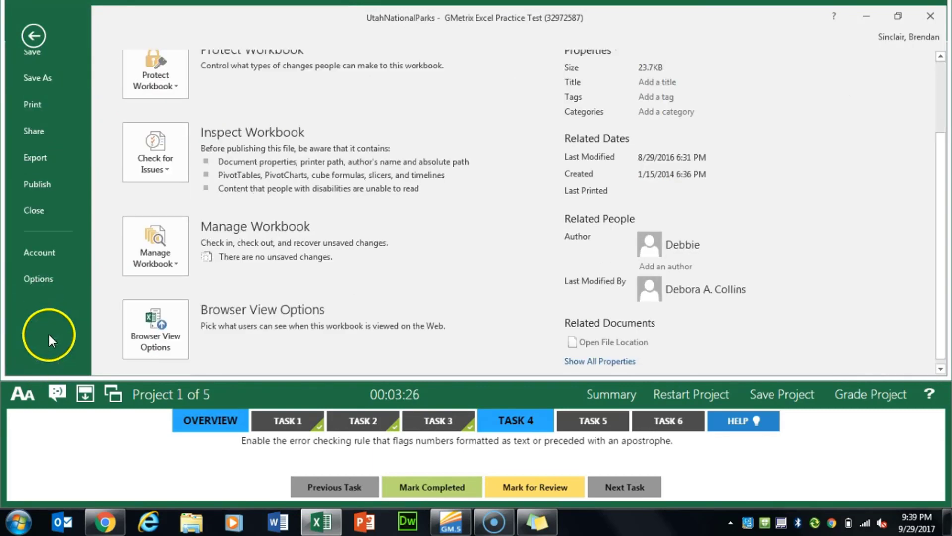
click(38, 280)
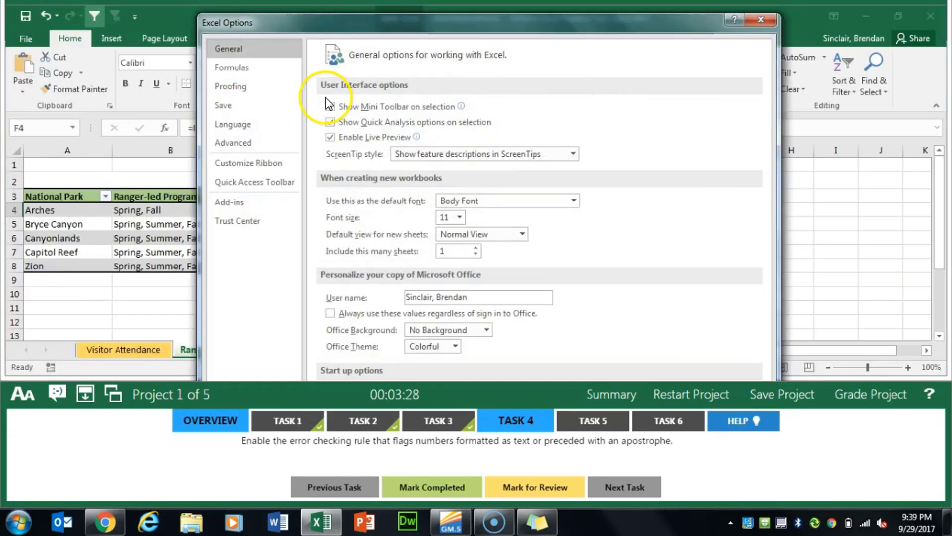
click(233, 67)
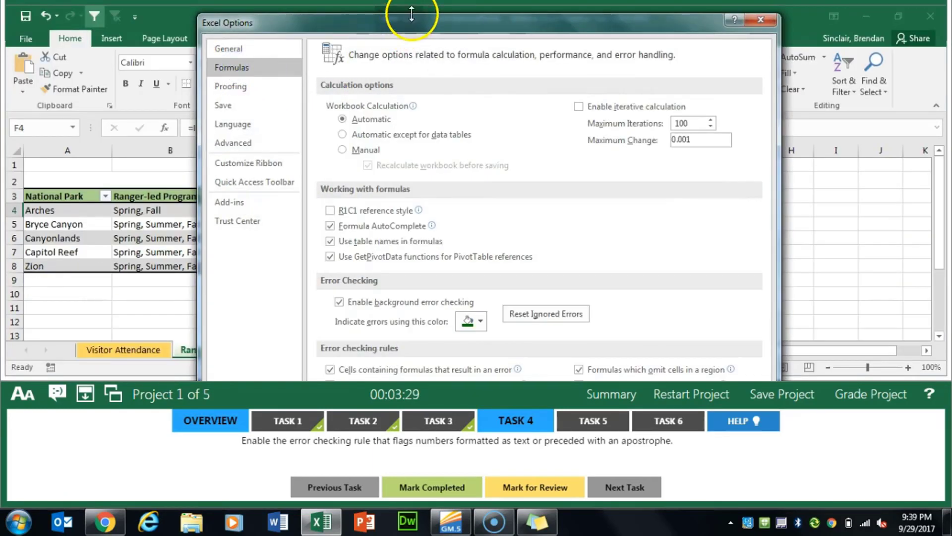
drag(412, 20, 433, 15)
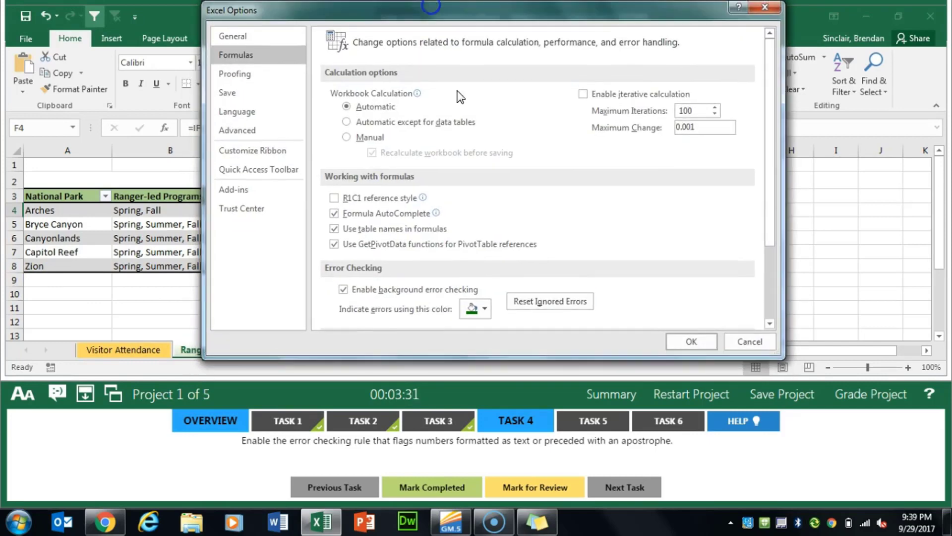
drag(773, 145, 769, 273)
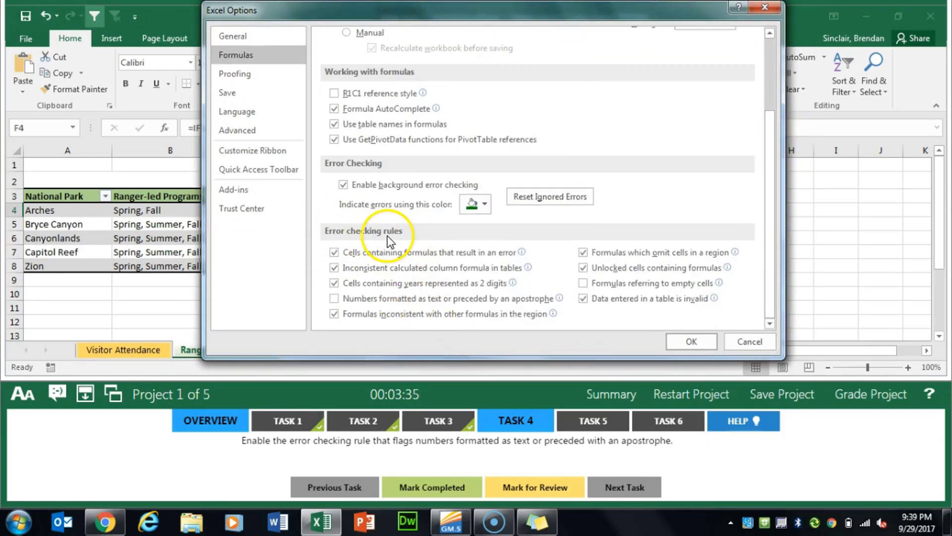
click(335, 300)
click(692, 341)
click(471, 487)
click(592, 416)
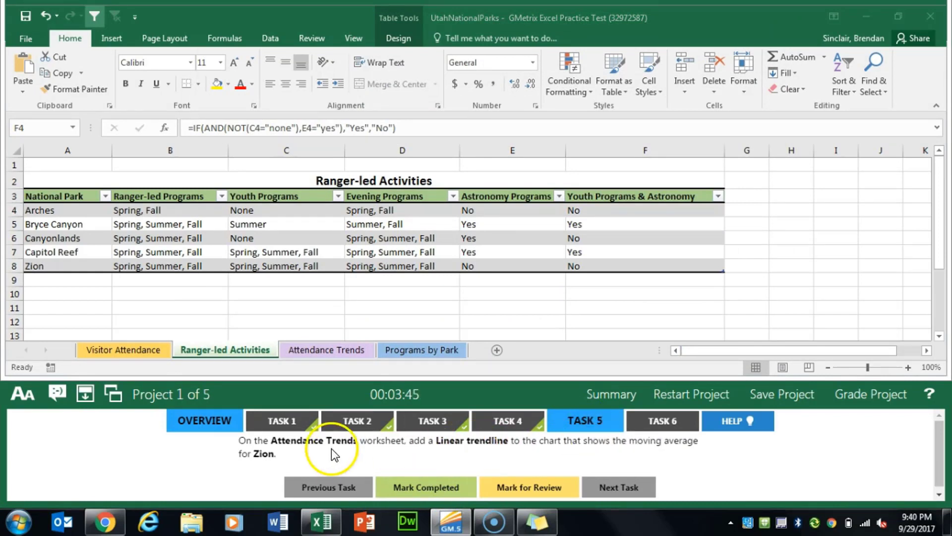
Step: Add a Linear trendline for the Zion series to the Attendance Trends chart and mark Task 5 done
click(353, 349)
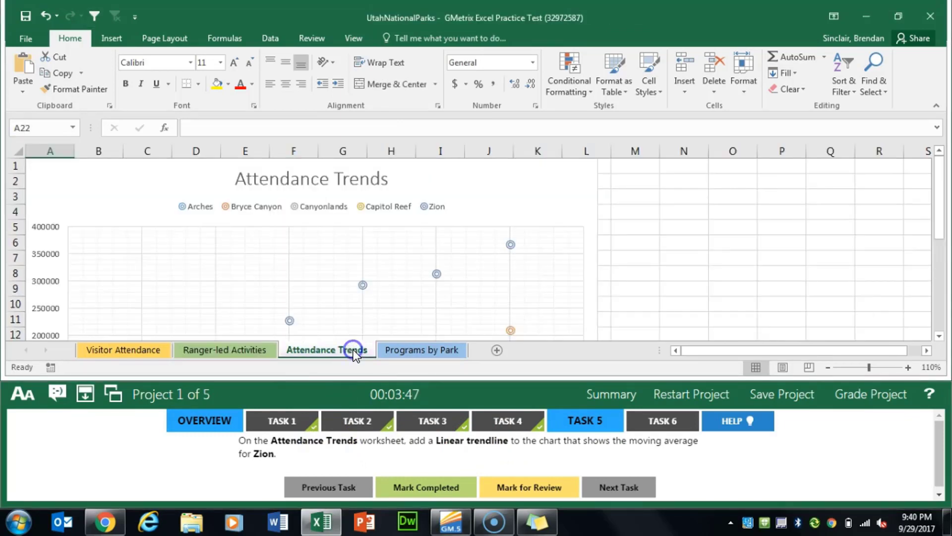
scroll(427, 273, down, 3)
scroll(427, 273, up, 3)
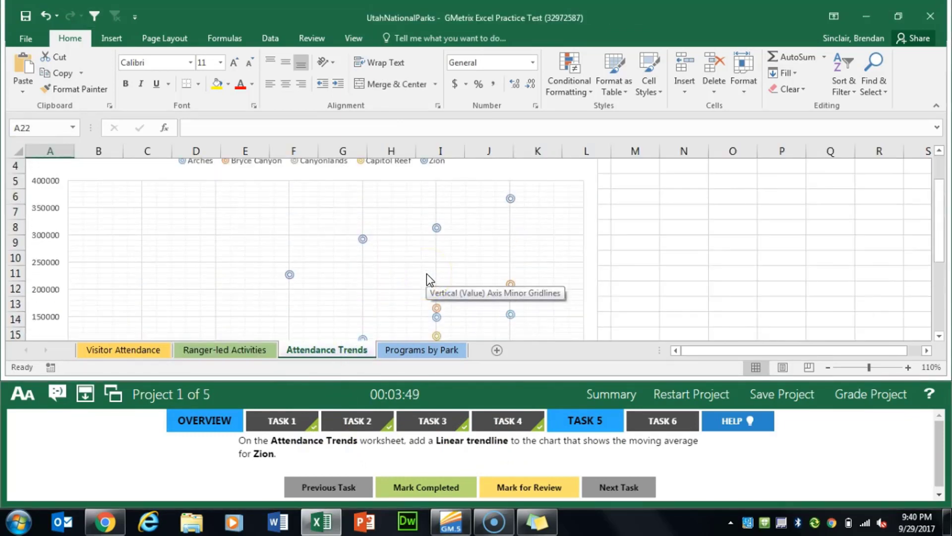
scroll(510, 248, up, 1)
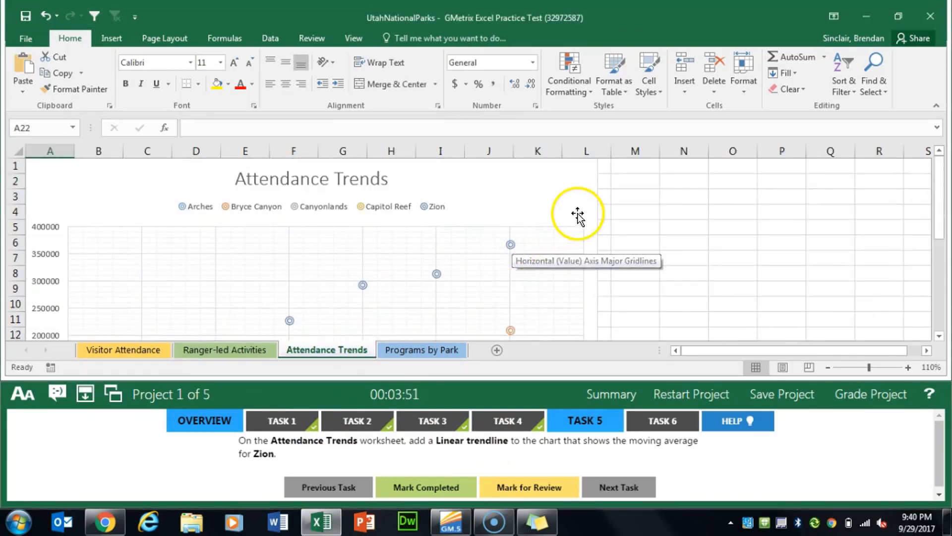
click(537, 186)
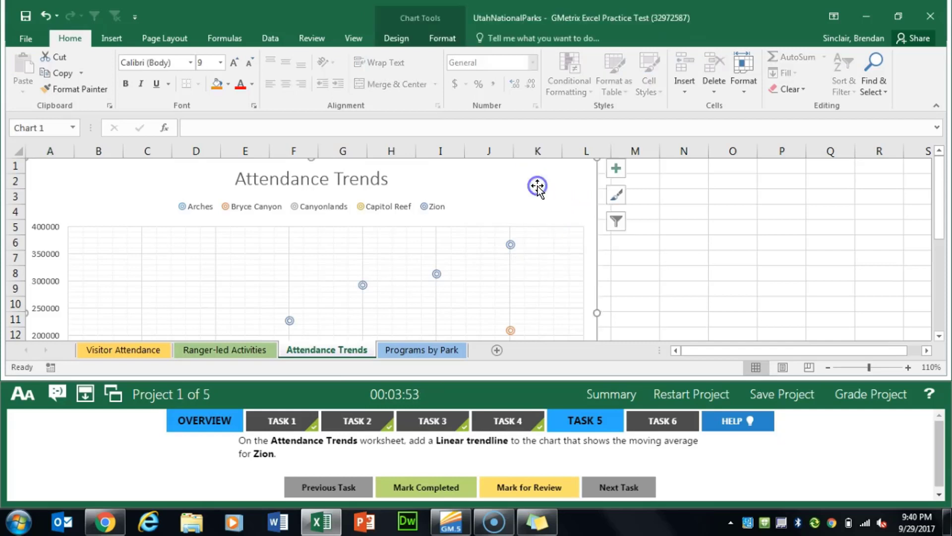
click(616, 169)
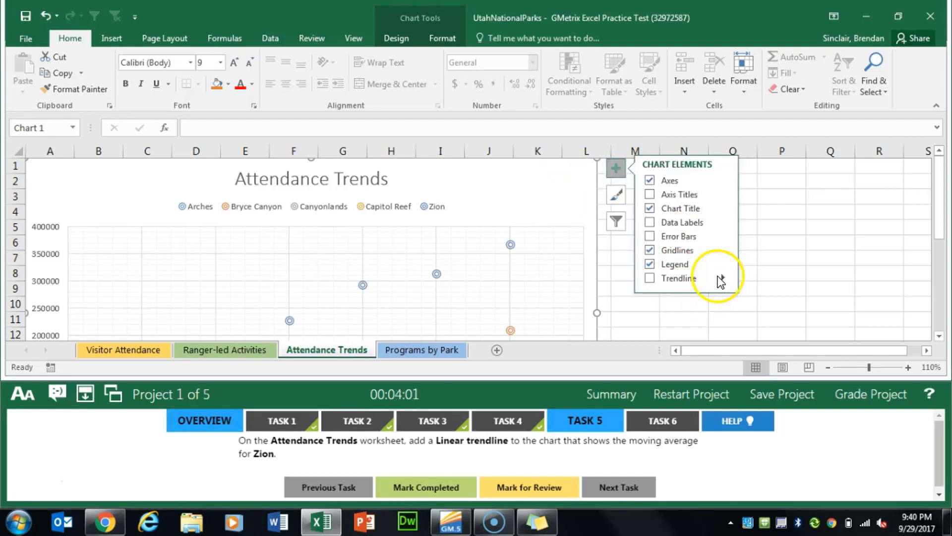
click(725, 276)
click(783, 277)
click(432, 205)
click(452, 243)
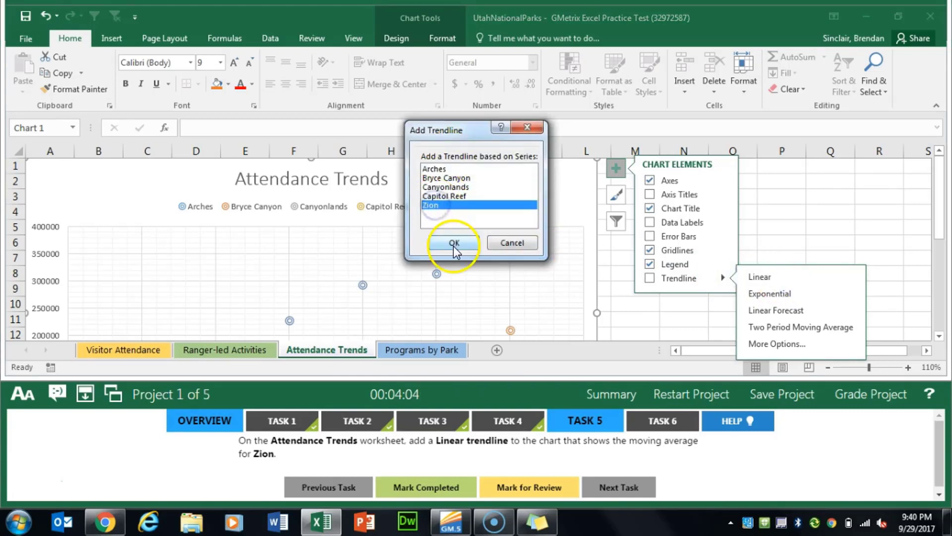
click(430, 487)
Step: Bring up the pivot table task, go to the Programs by Park sheet, and select a pivot table cell
click(653, 425)
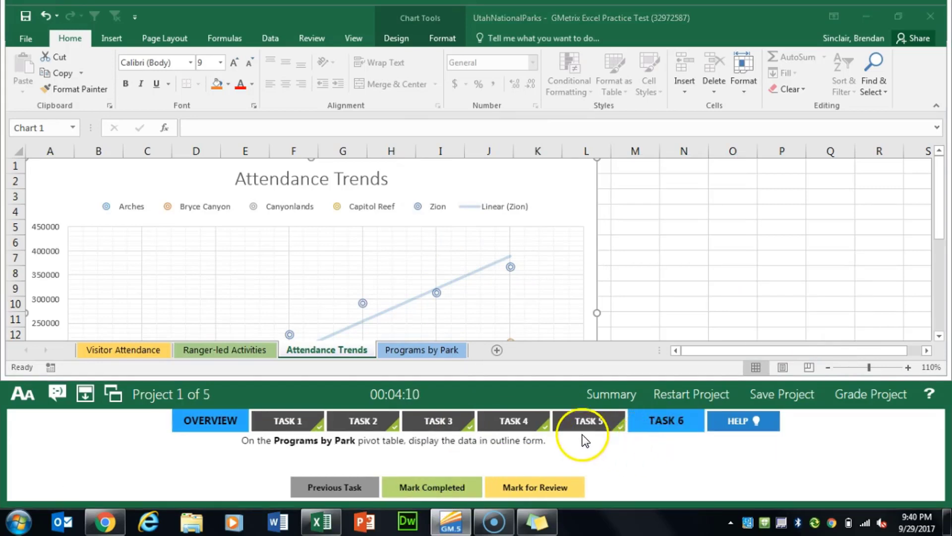
click(415, 352)
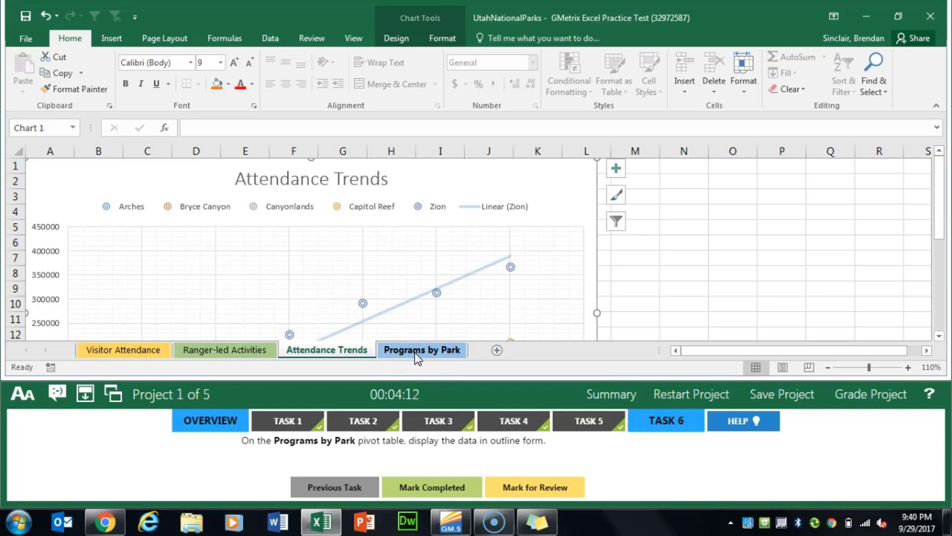
click(414, 352)
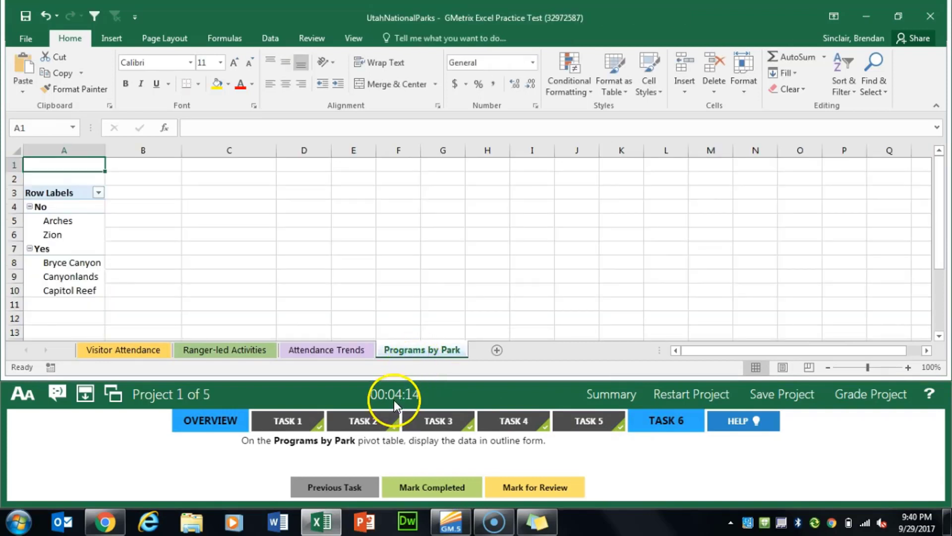
click(49, 234)
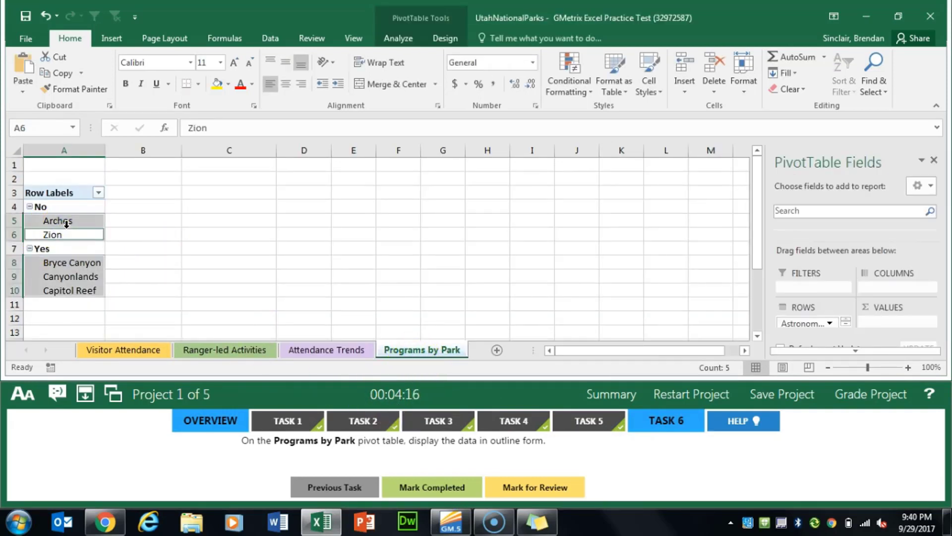
click(65, 214)
Step: Set the pivot table's Report Layout to Show in Outline Form from the Design tools
click(402, 36)
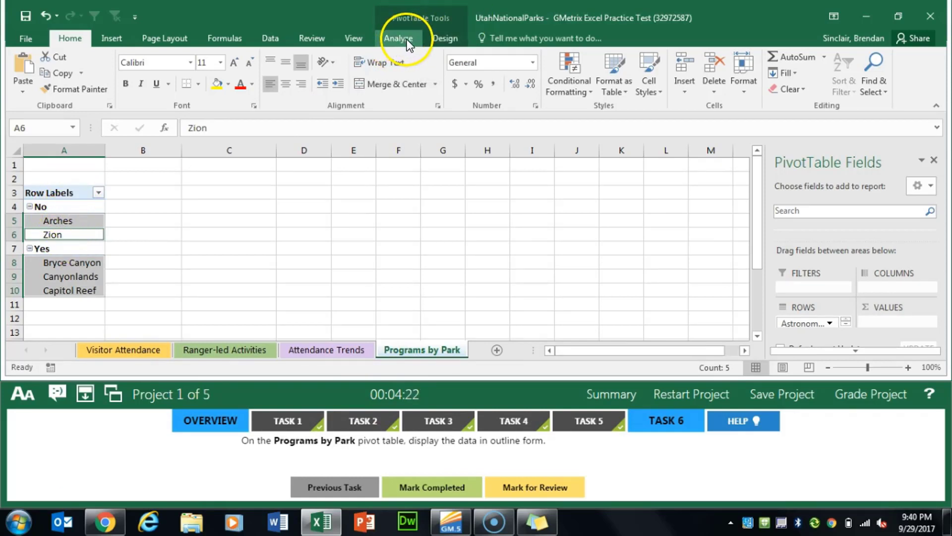
click(407, 38)
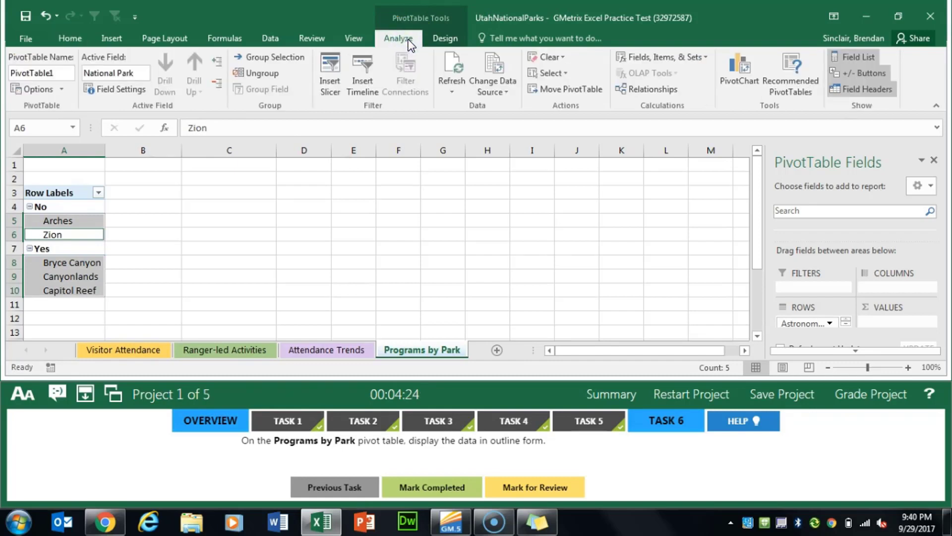
click(447, 39)
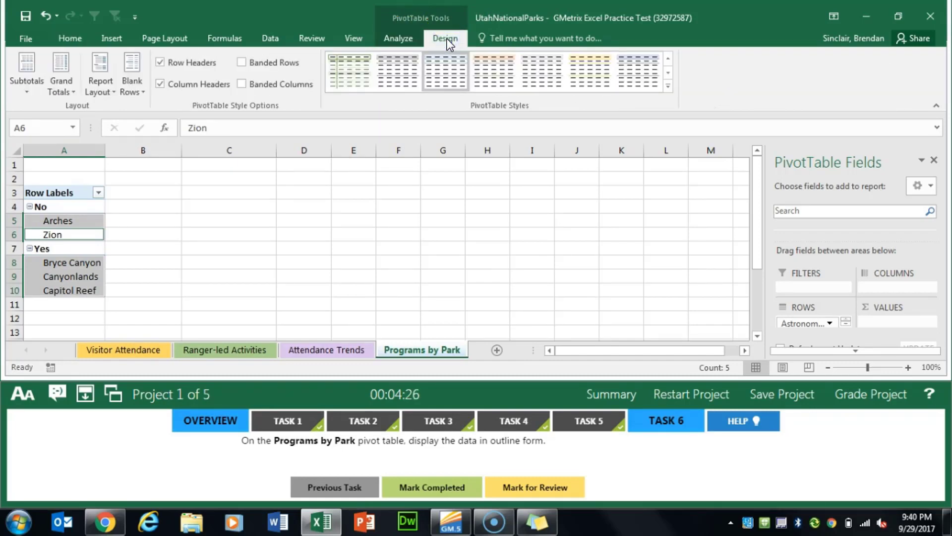
click(106, 94)
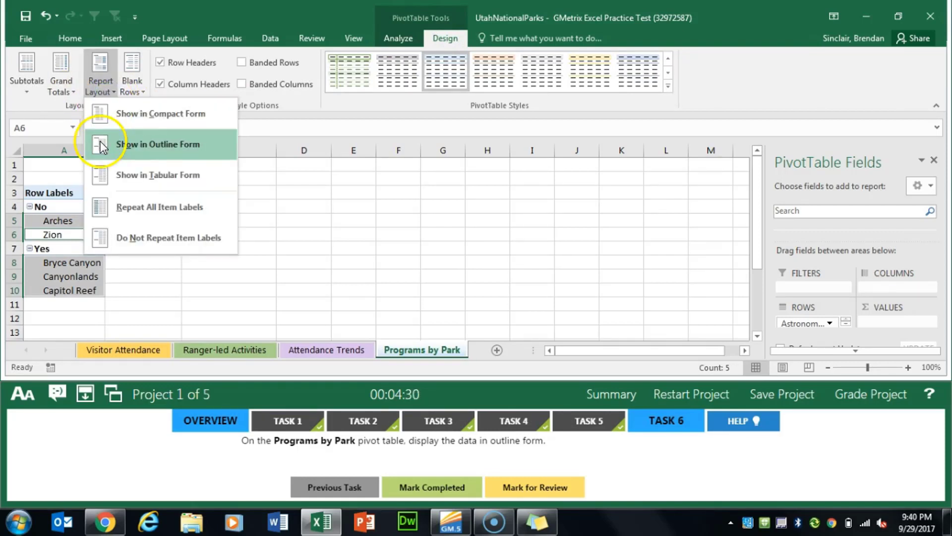
click(140, 148)
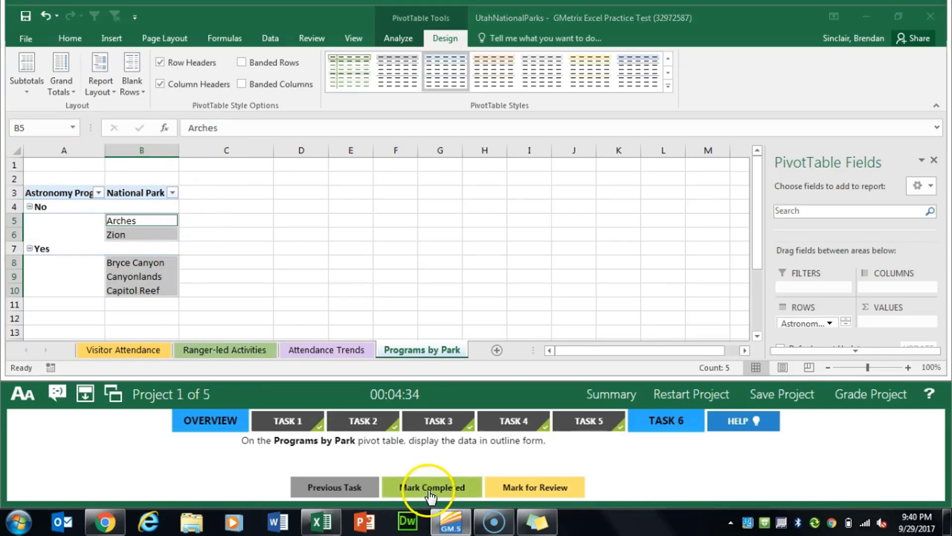